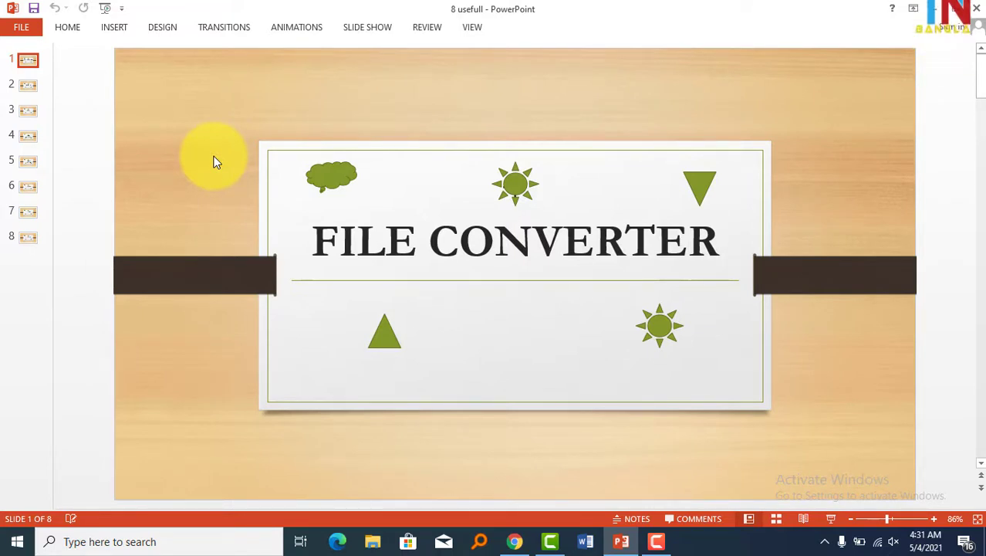
Minimize the 'FILE CONVERTER' PowerPoint deck to reveal the desktop
click(934, 8)
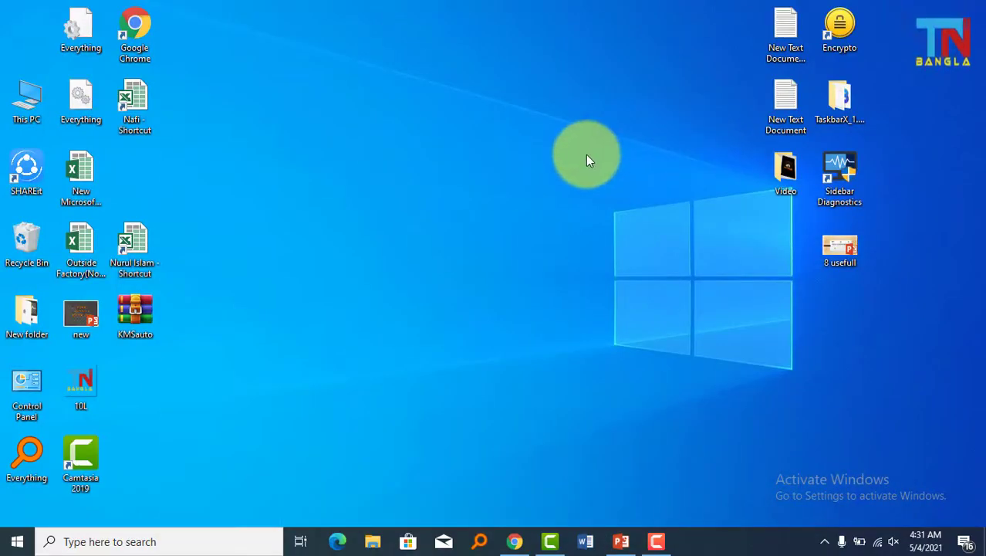
Open the Video folder and show File Converter's output formats for the 114 MB MP4
double_click(785, 176)
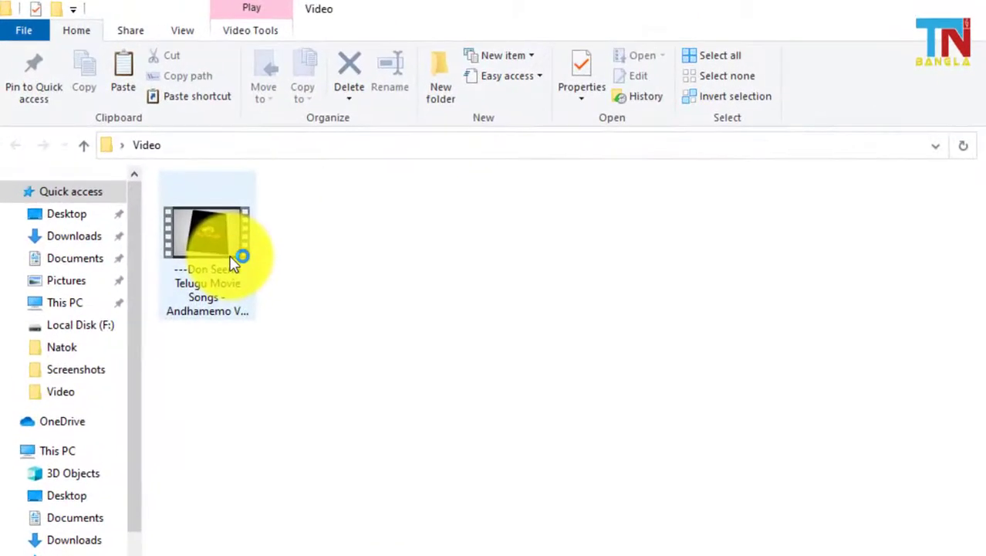
mouse_move(234, 264)
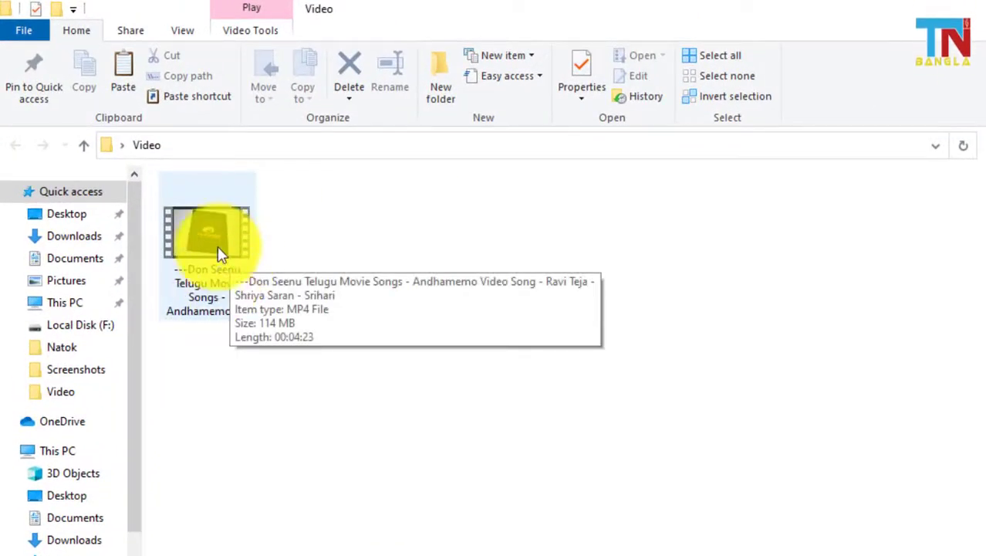
right_click(219, 235)
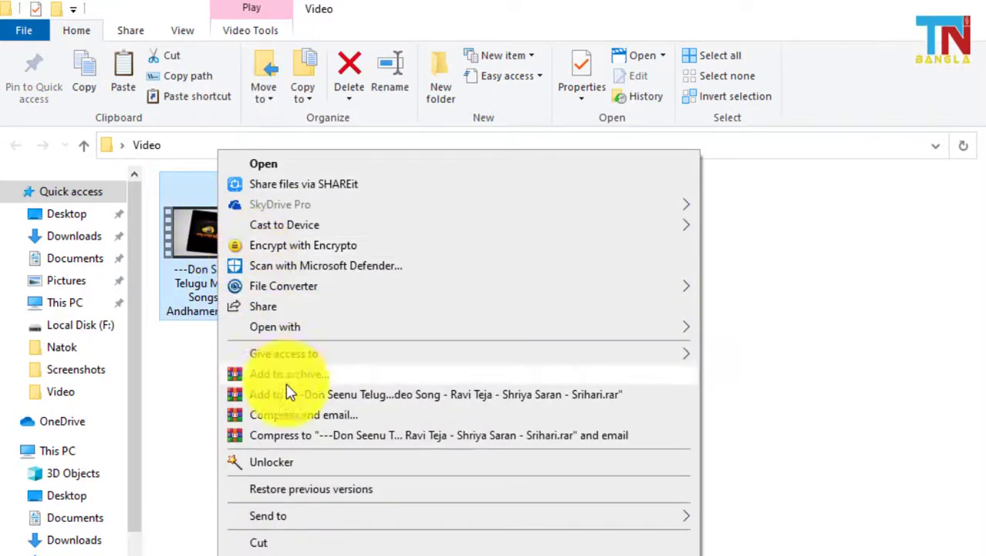
mouse_move(284, 287)
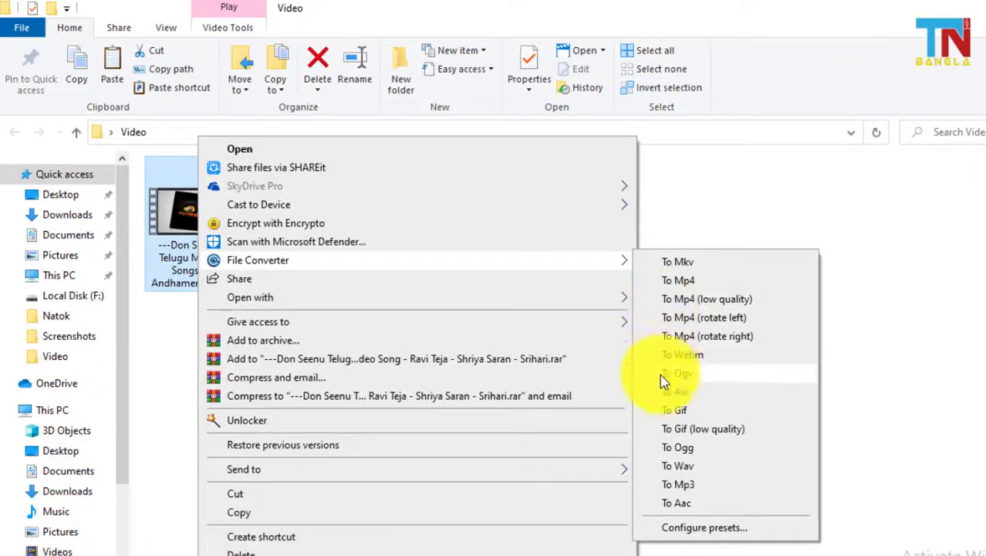
Convert the video to MP3, then open File Converter's Settings window
click(670, 484)
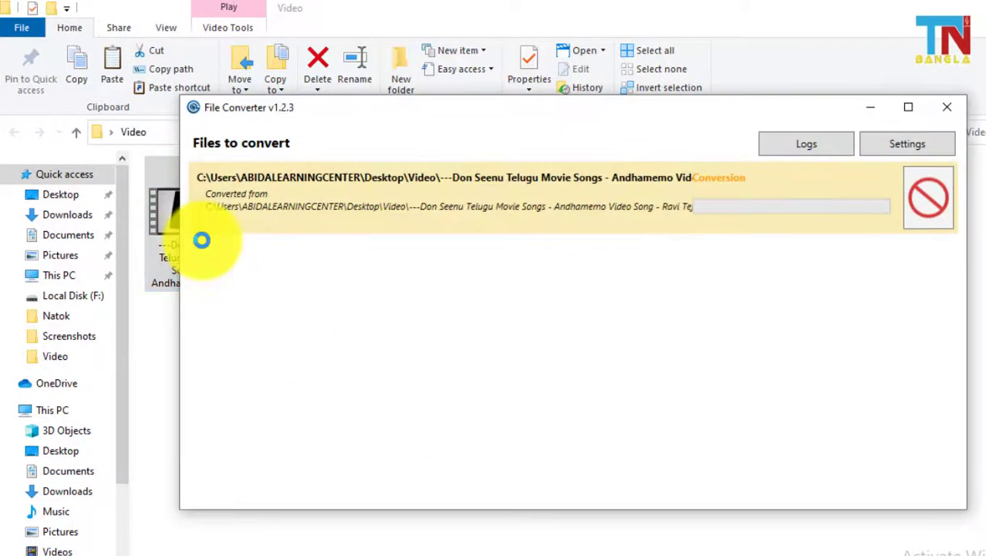
drag(443, 112, 528, 250)
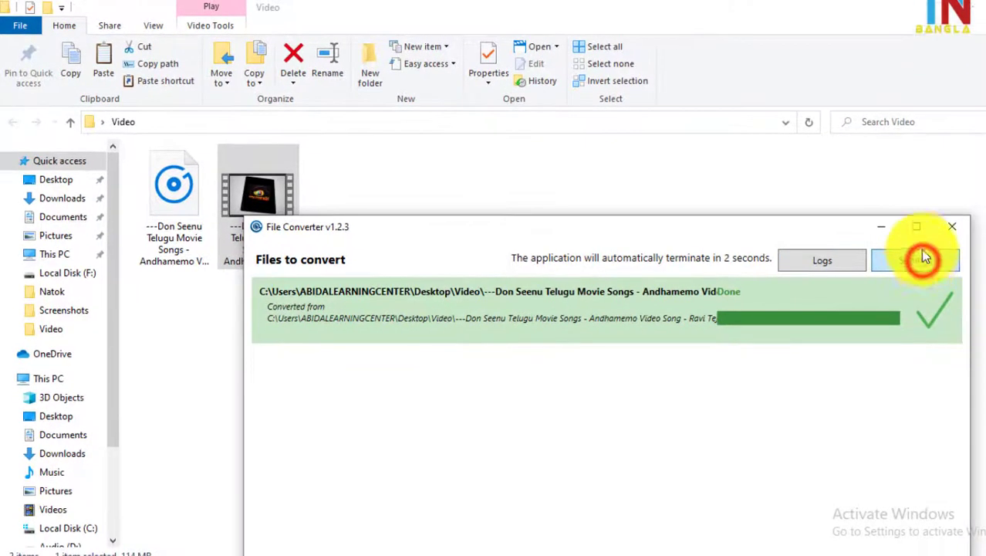
click(892, 264)
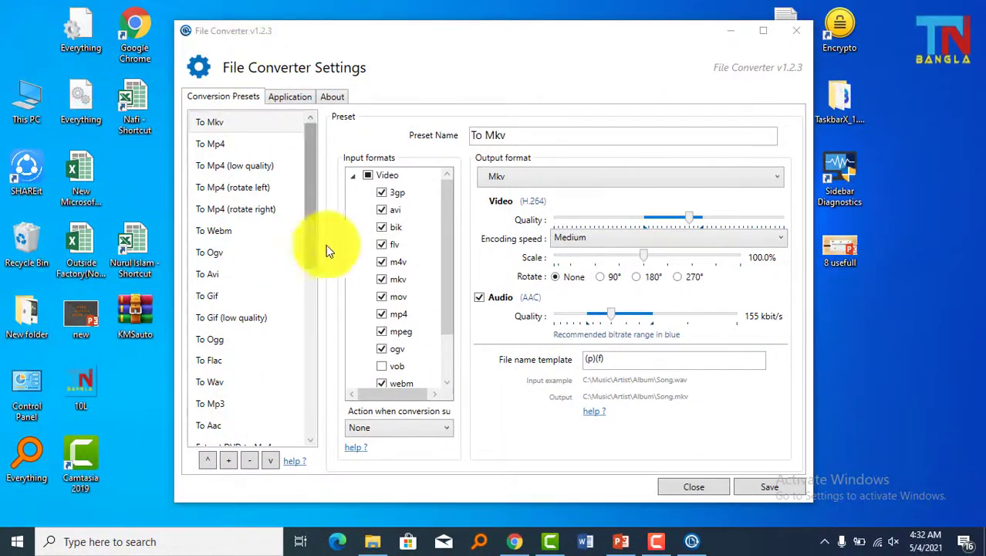
Look over the conversion presets and quality options, then return to PowerPoint's 'TASKBAR X' slide
drag(315, 164, 316, 316)
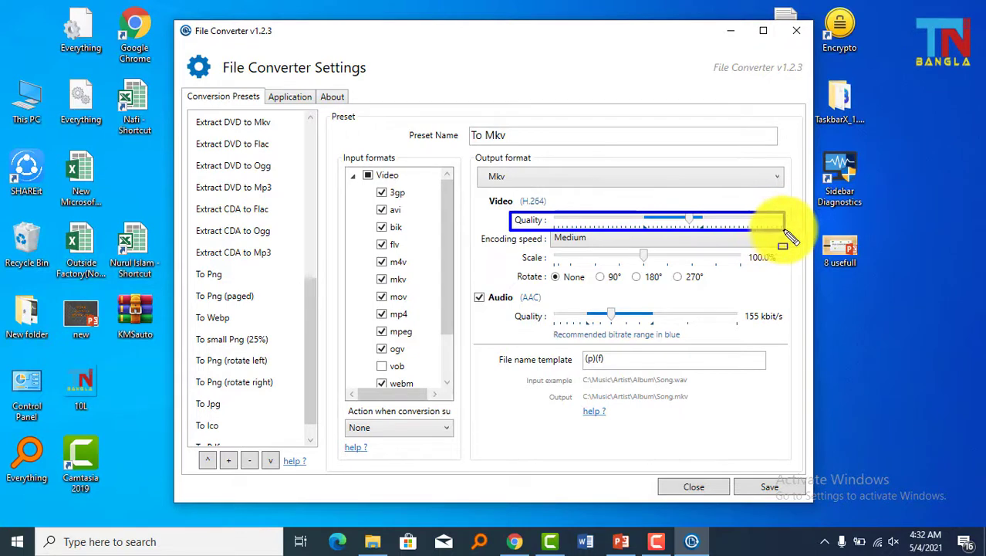
key(F9)
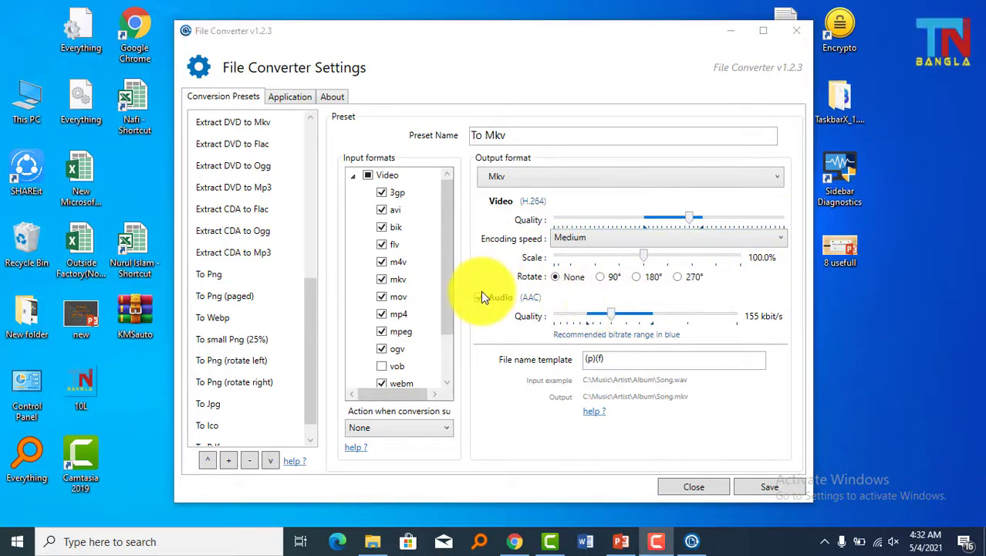
mouse_move(476, 289)
mouse_down()
mouse_move(586, 322)
mouse_move(783, 336)
mouse_up()
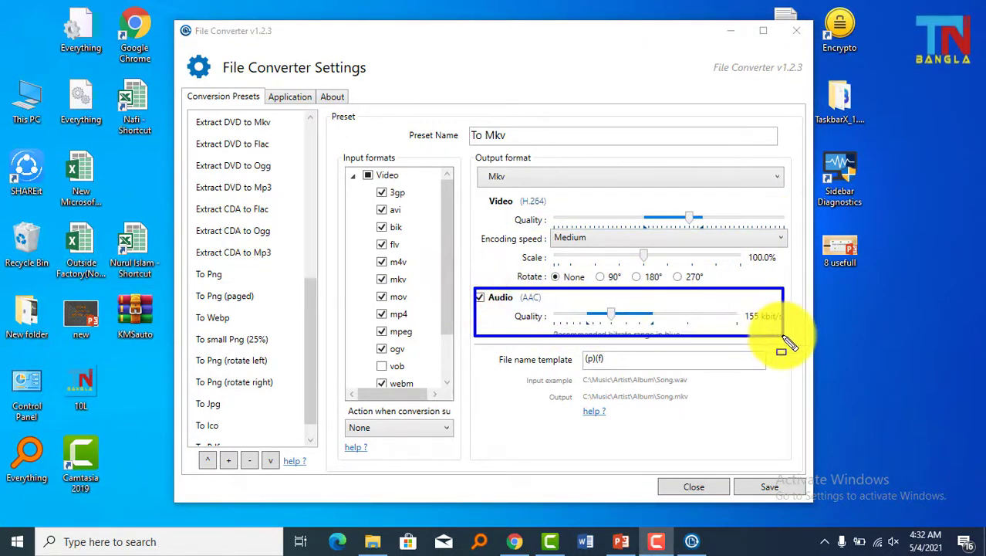
key(Escape)
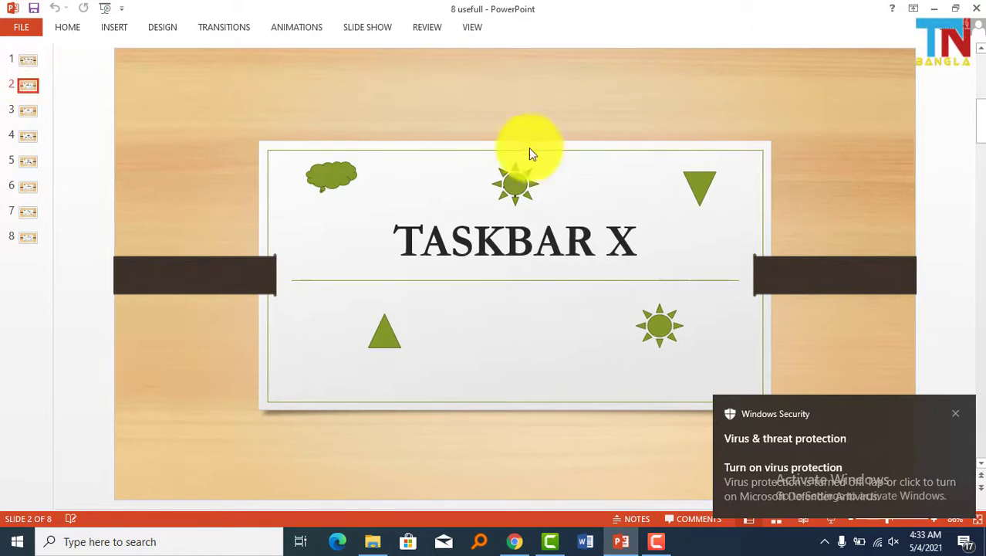
Dismiss the Windows Security notification and show the desktop with Win+D
click(958, 408)
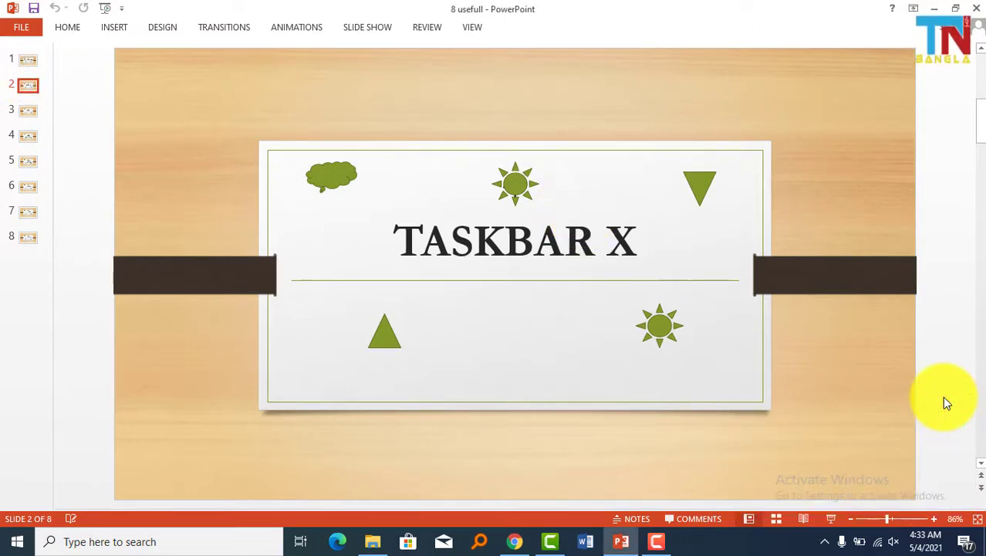
key(super+d)
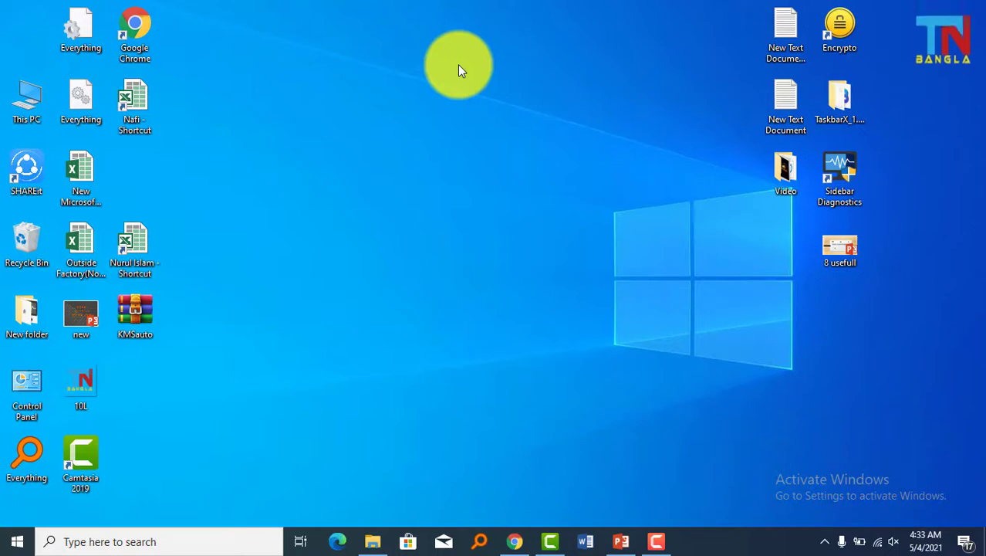
Open the TaskbarX_1.6.5.0_x86 folder and launch TaskbarX Configurator.exe
double_click(843, 101)
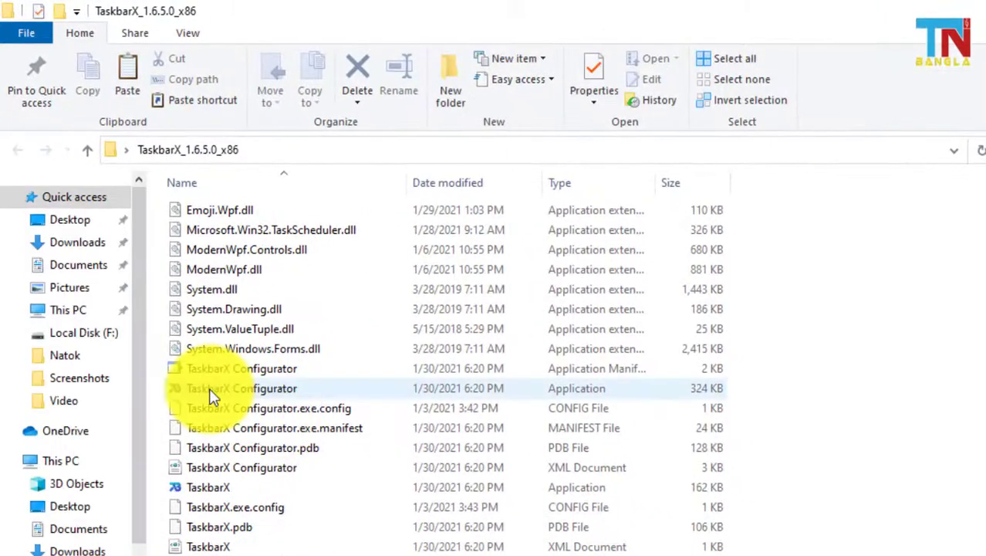
double_click(210, 390)
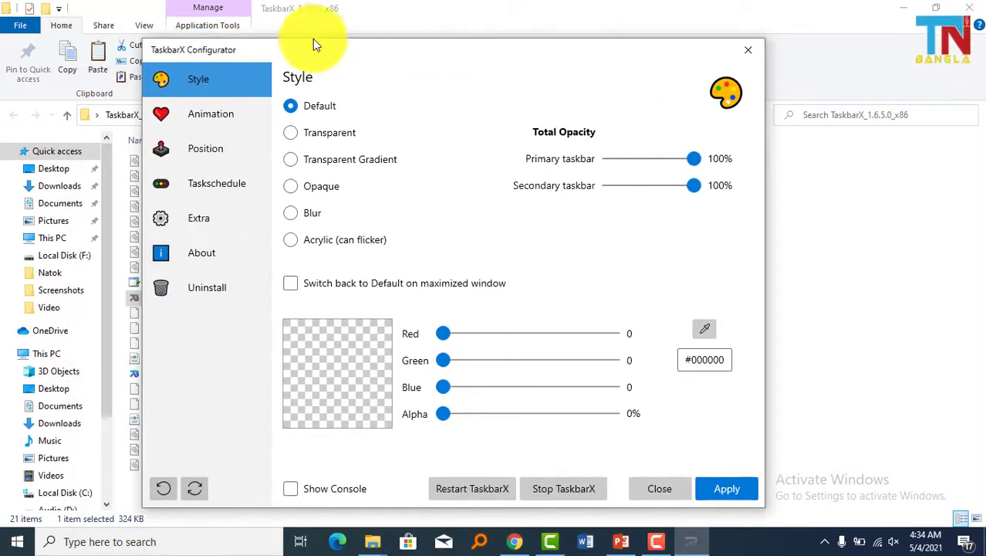
click(217, 112)
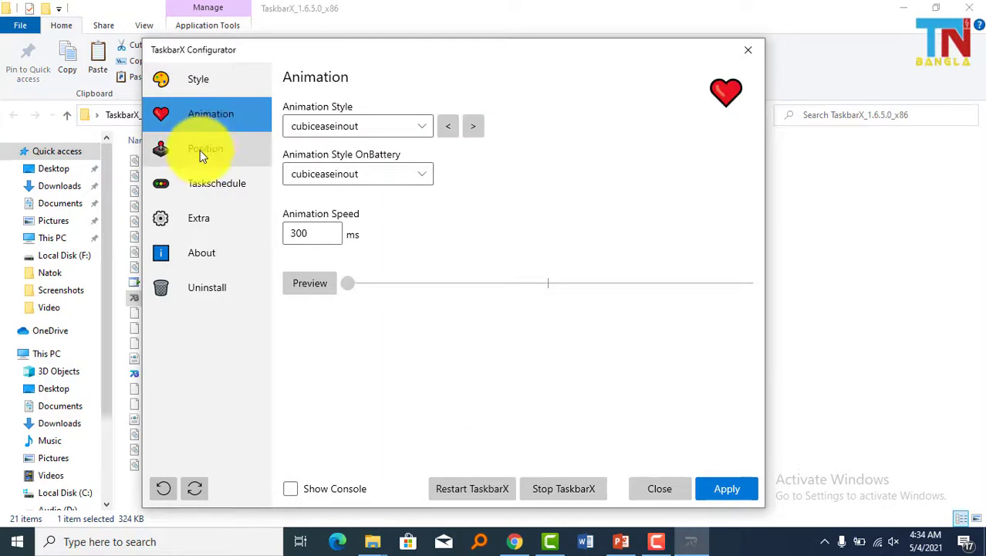
click(419, 126)
click(415, 134)
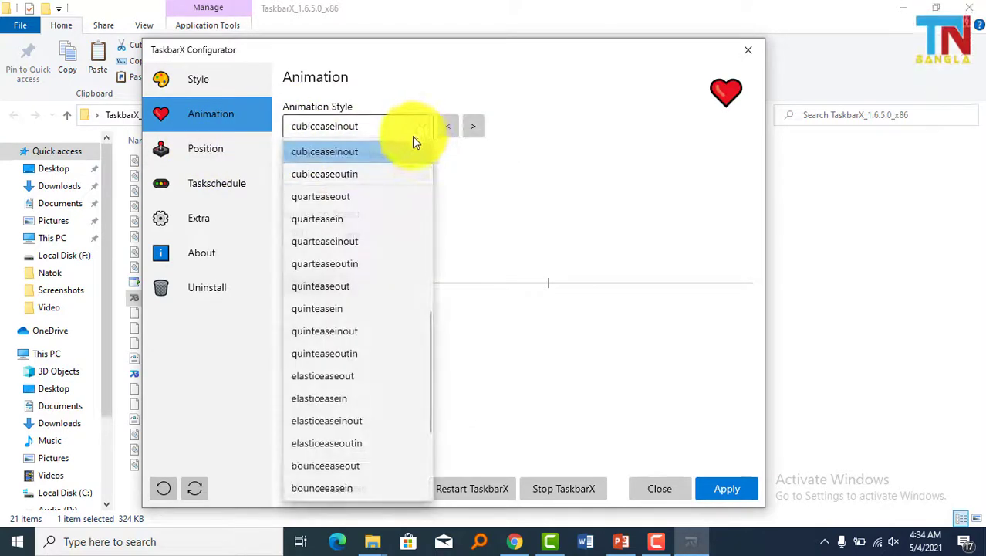
click(457, 172)
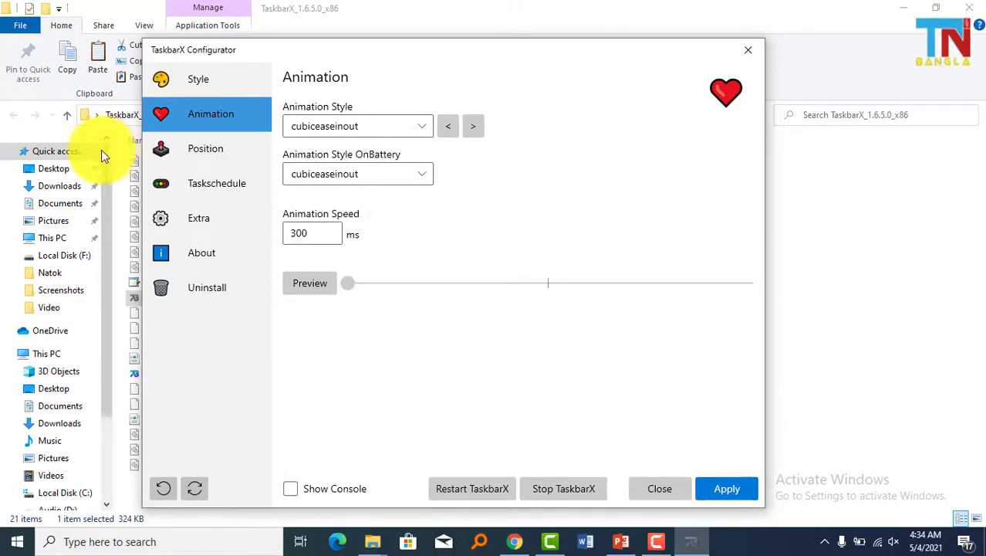
click(189, 149)
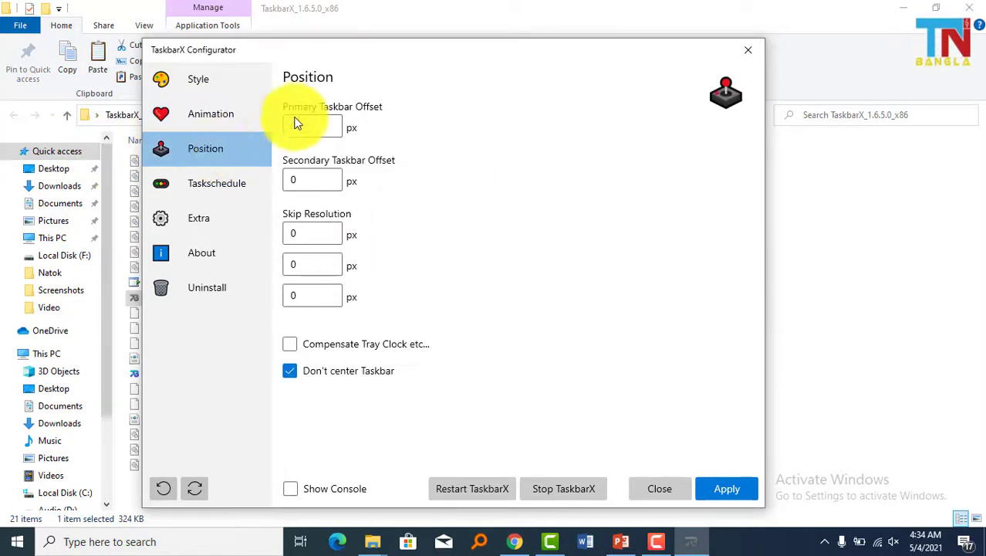
click(227, 186)
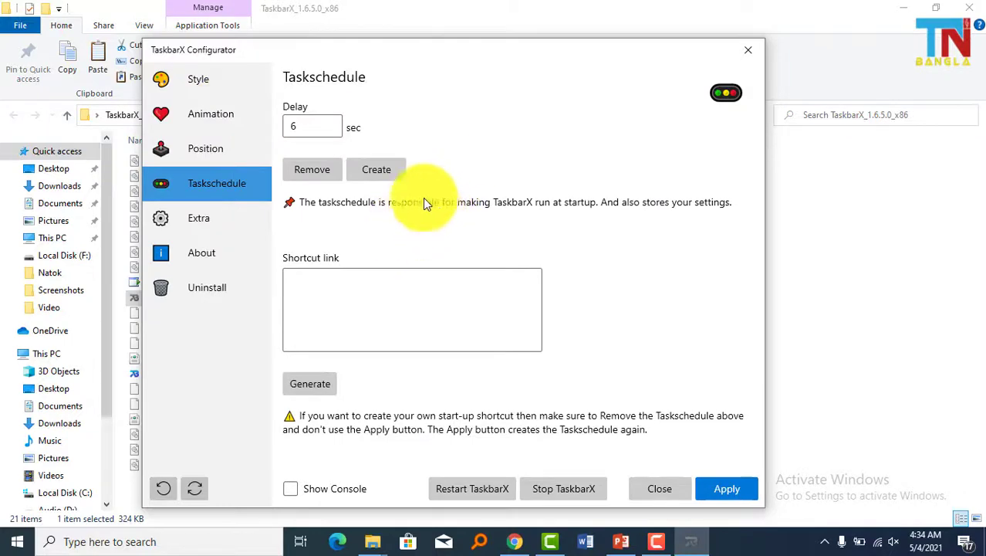
click(197, 81)
drag(450, 49, 508, 17)
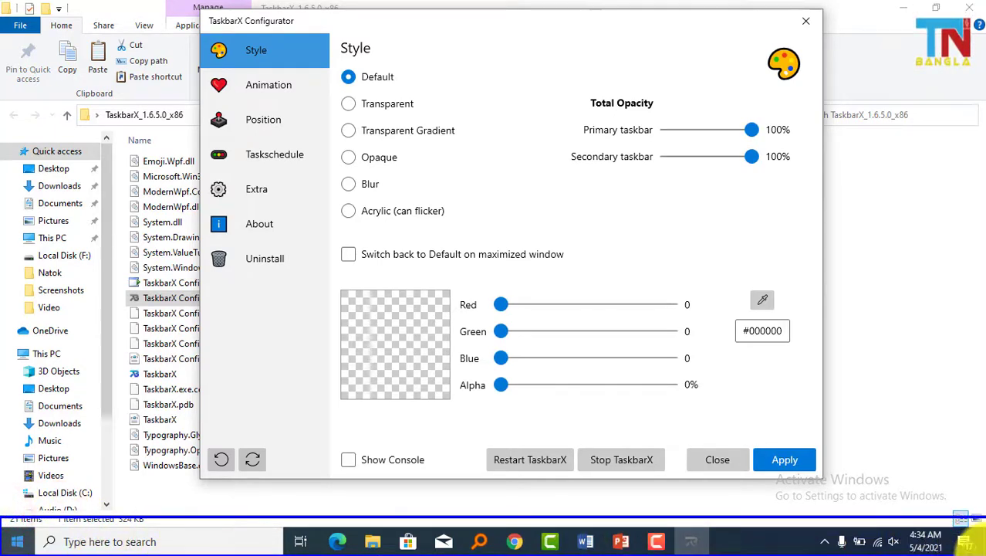
Minimize File Explorer, set the Transparent style with colour #000000, and apply it
click(903, 26)
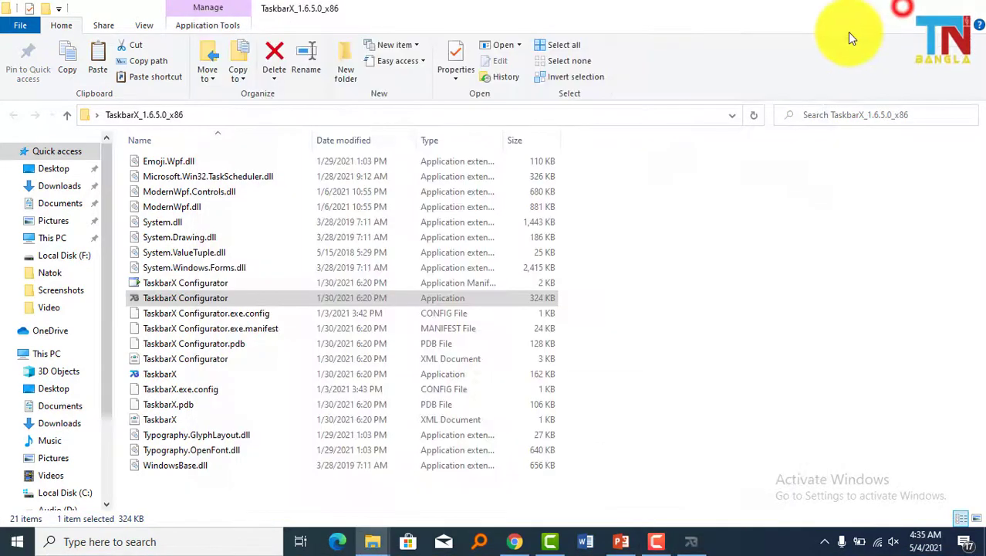
click(903, 8)
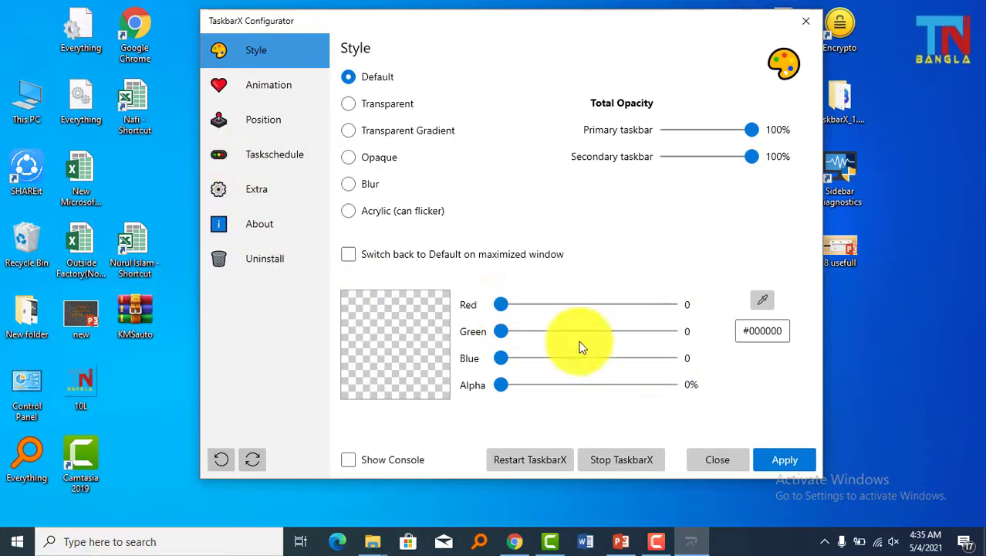
click(354, 115)
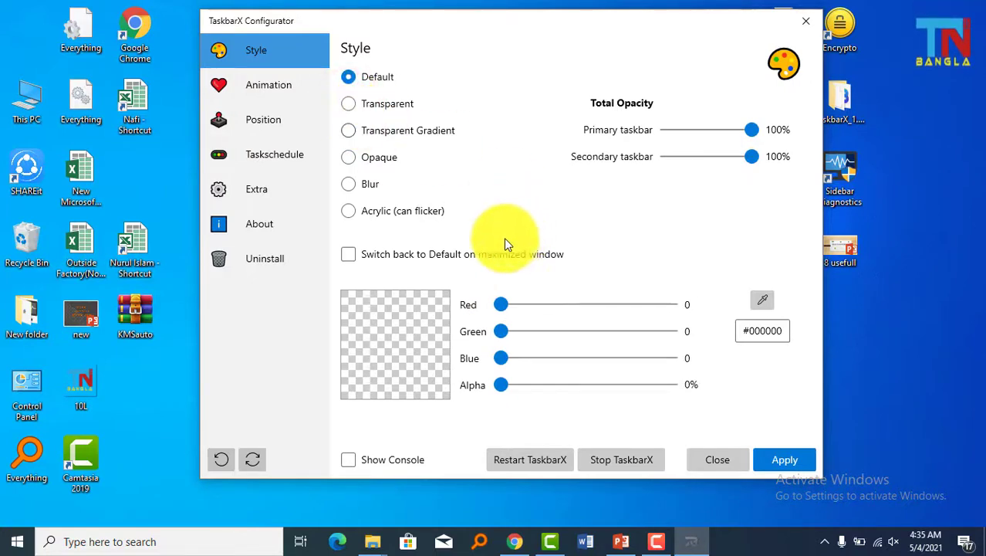
click(501, 304)
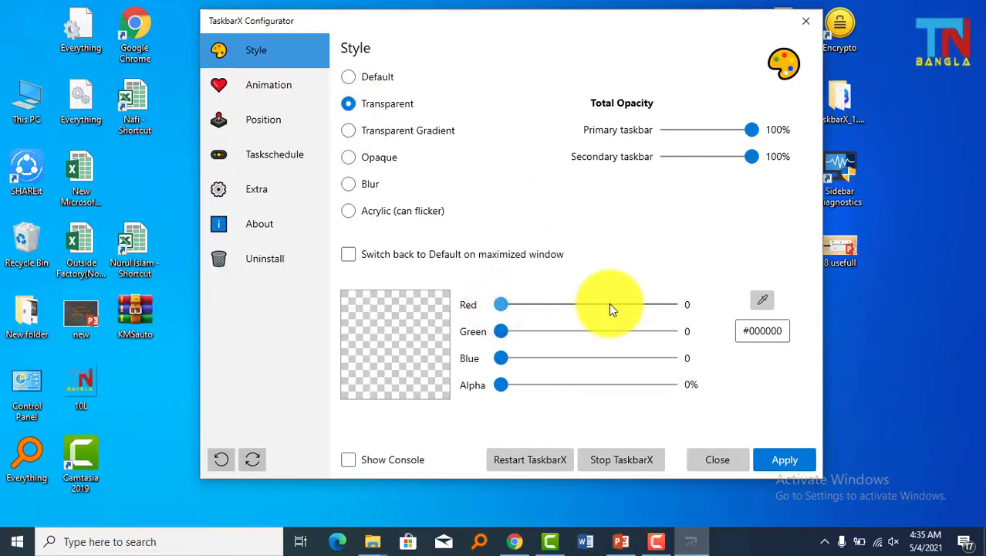
drag(610, 306, 514, 305)
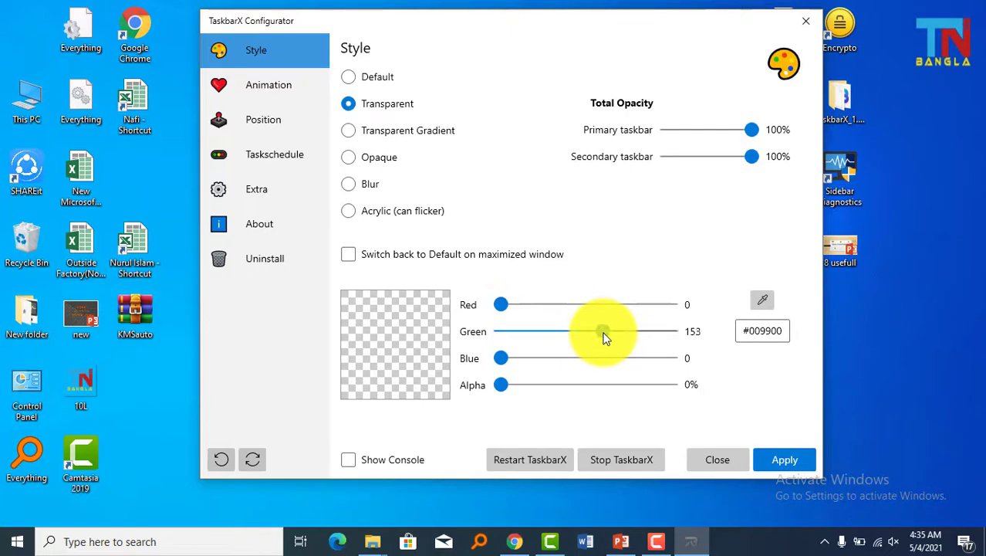
drag(604, 333, 504, 335)
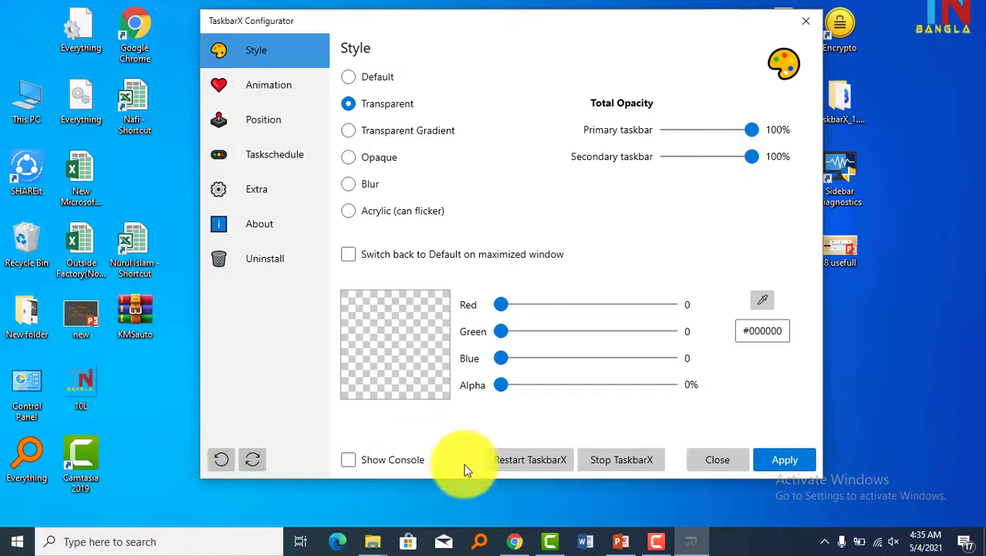
click(784, 459)
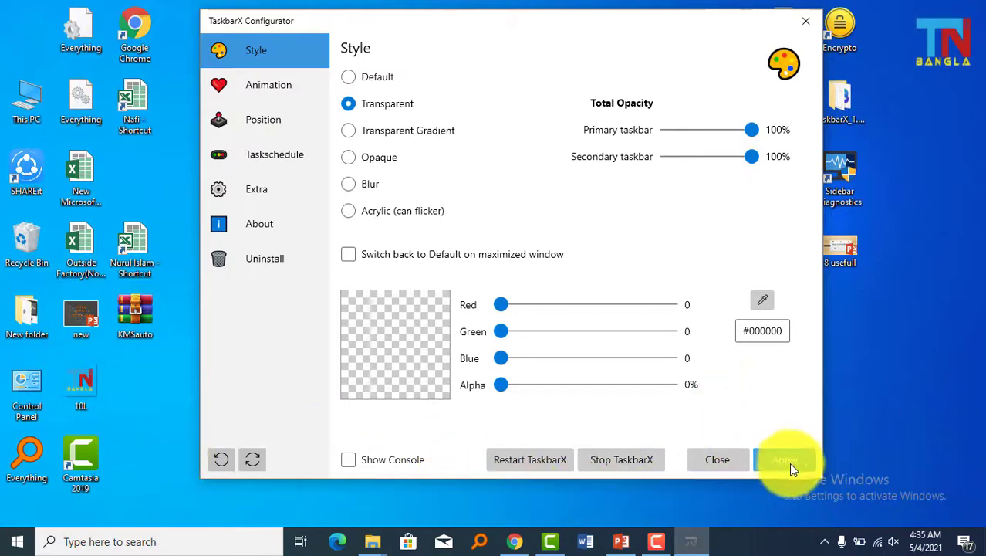
click(788, 459)
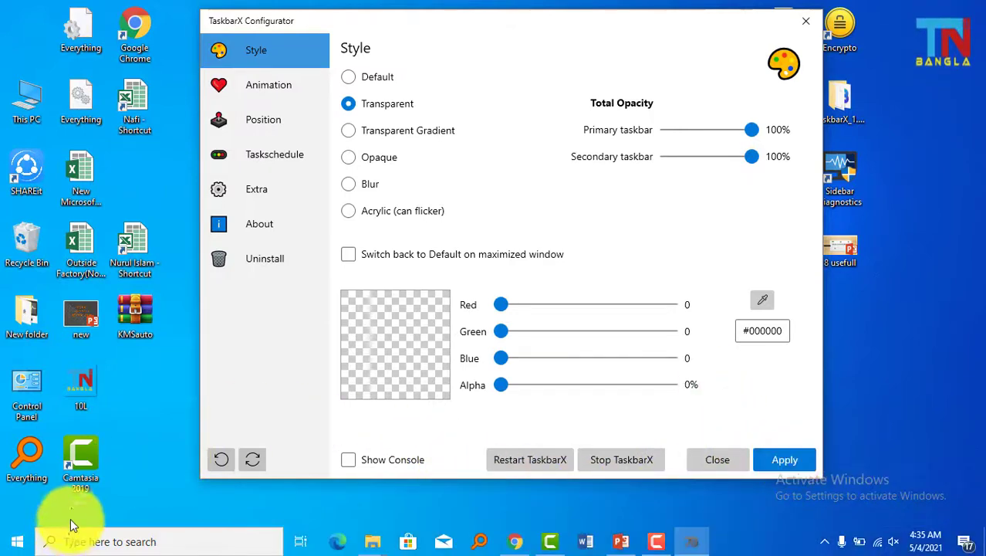
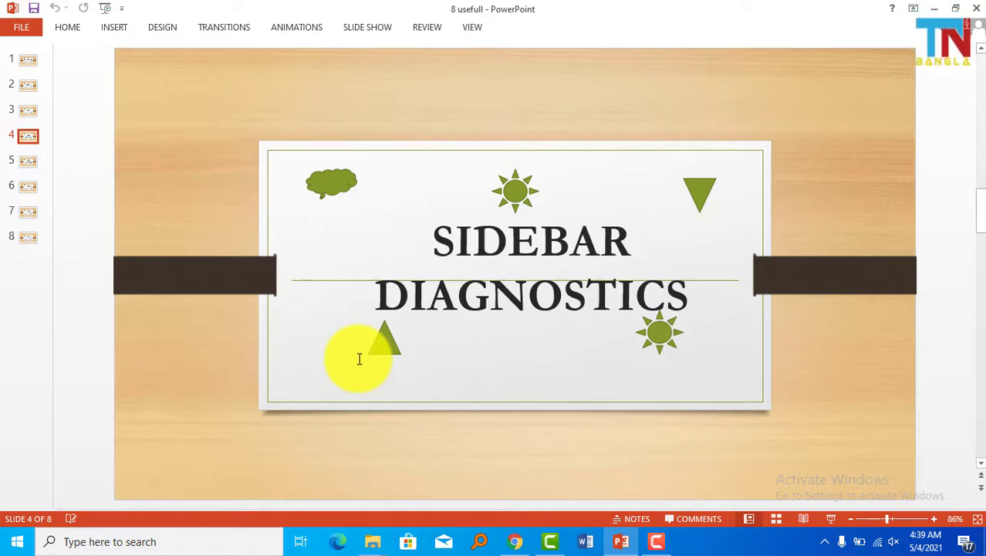
Minimize PowerPoint and start Sidebar Diagnostics from its desktop shortcut
click(935, 8)
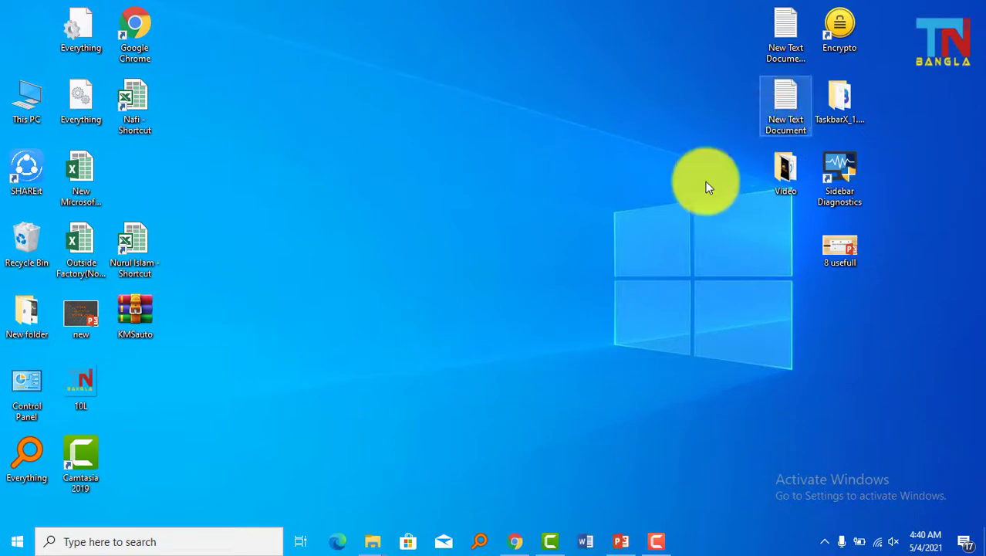
click(836, 174)
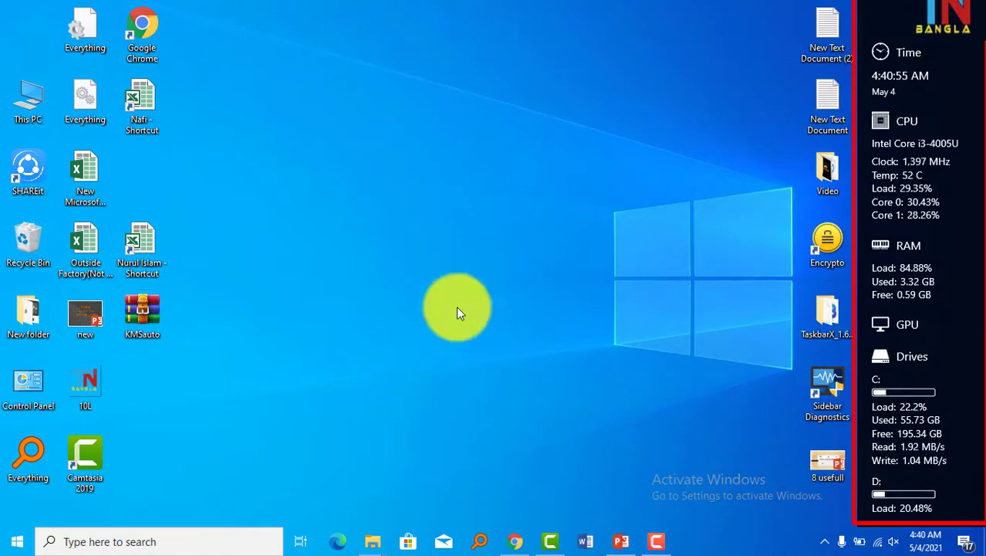
Check the sidebar's time, CPU, RAM and drive readings, then close the Sidebar Diagnostics panel
mouse_move(868, 45)
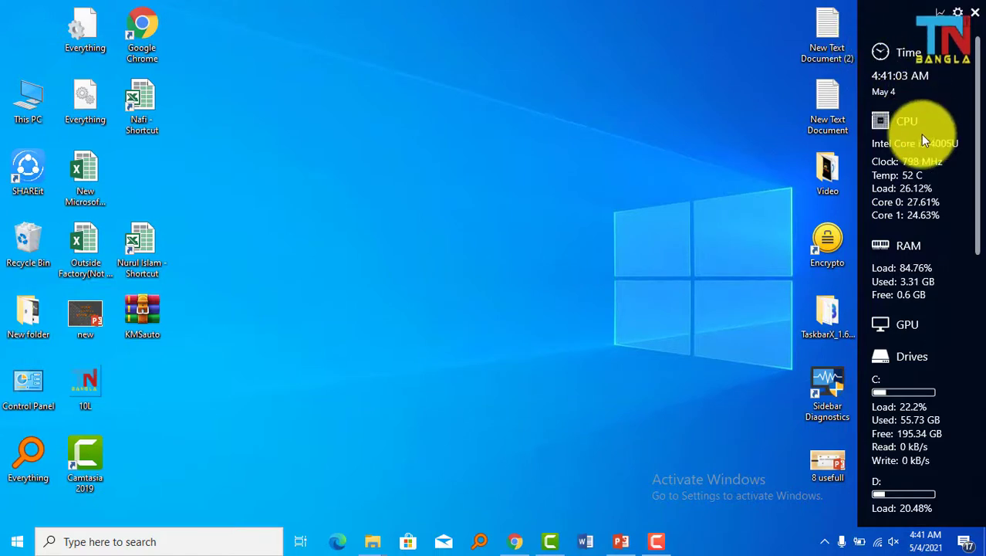
drag(921, 137, 926, 409)
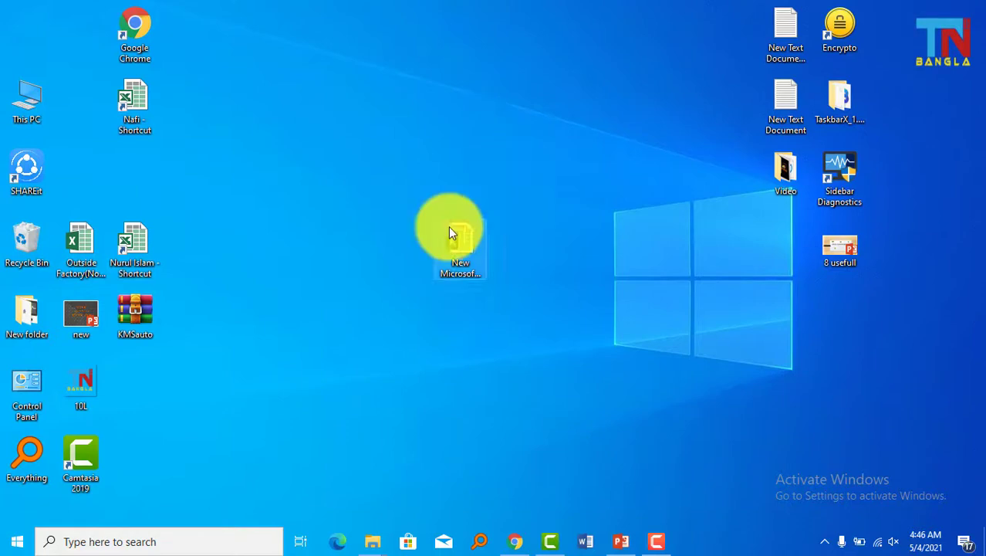
key(ctrl+shift+d)
drag(402, 194, 525, 298)
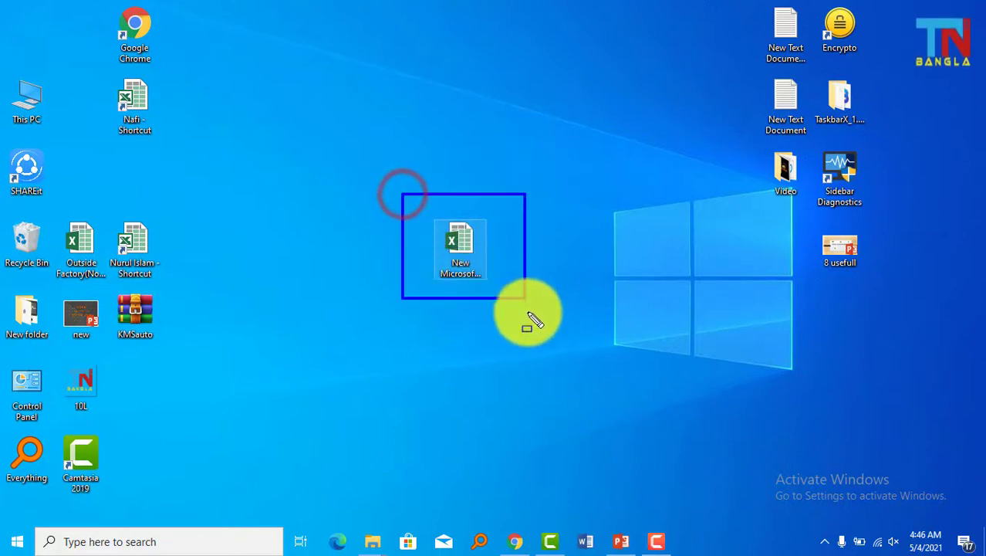
key(Escape)
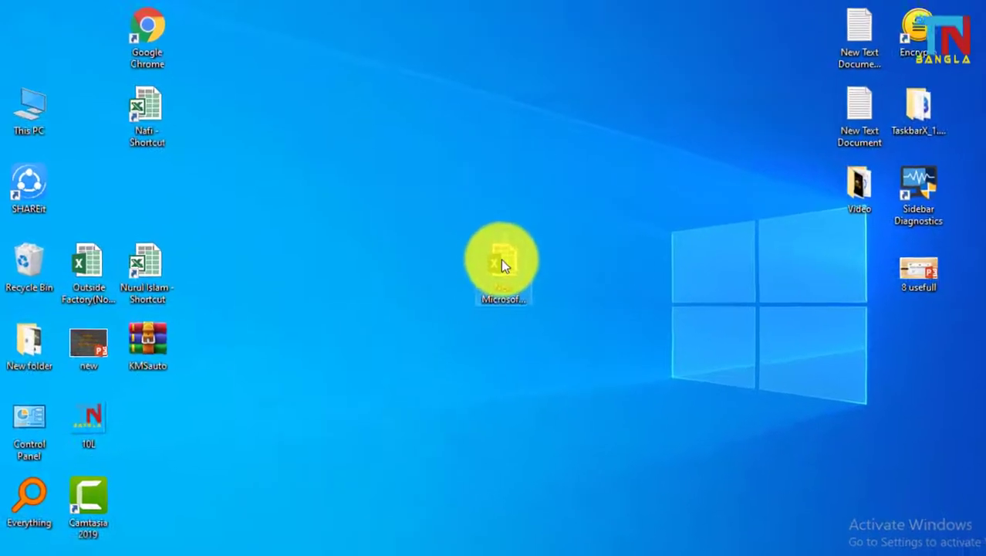
right_click(467, 245)
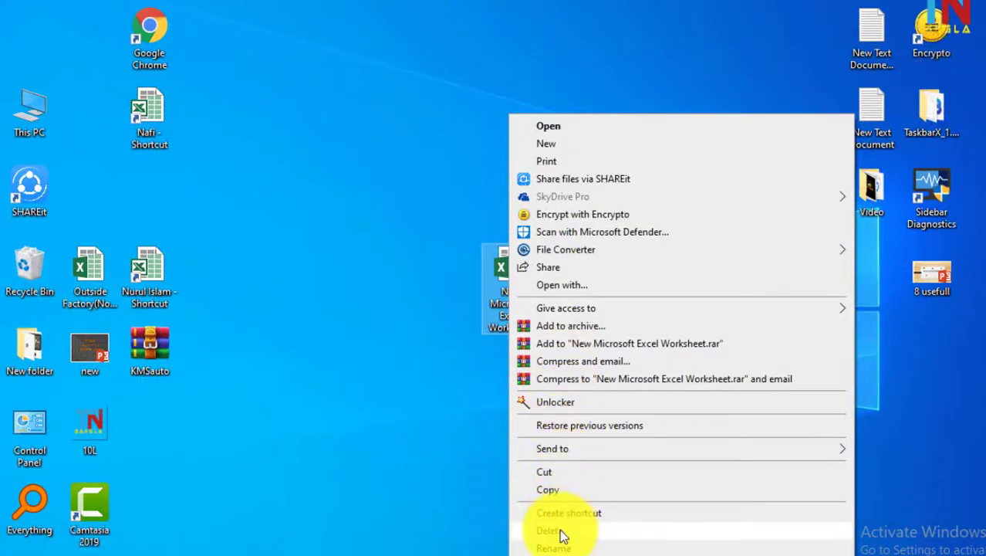
click(561, 530)
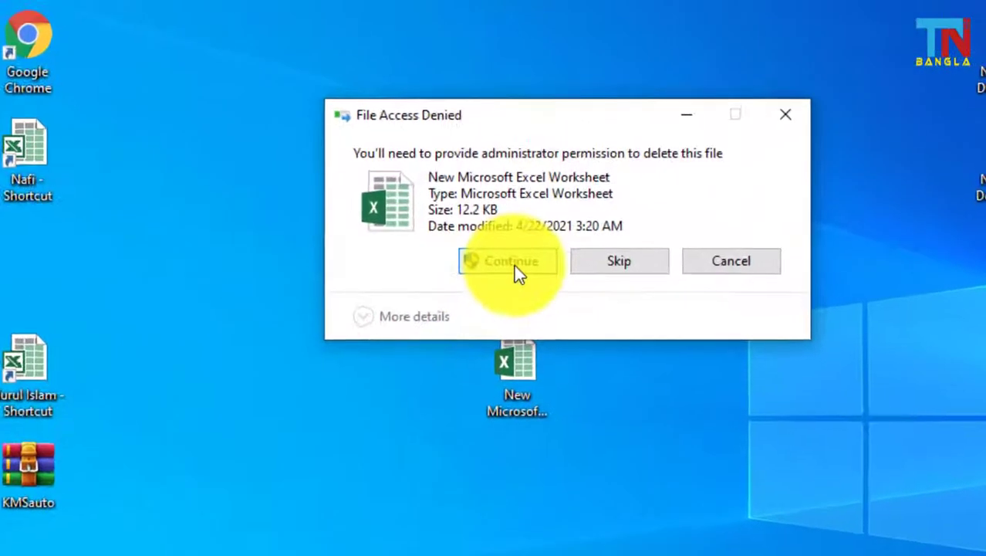
click(516, 262)
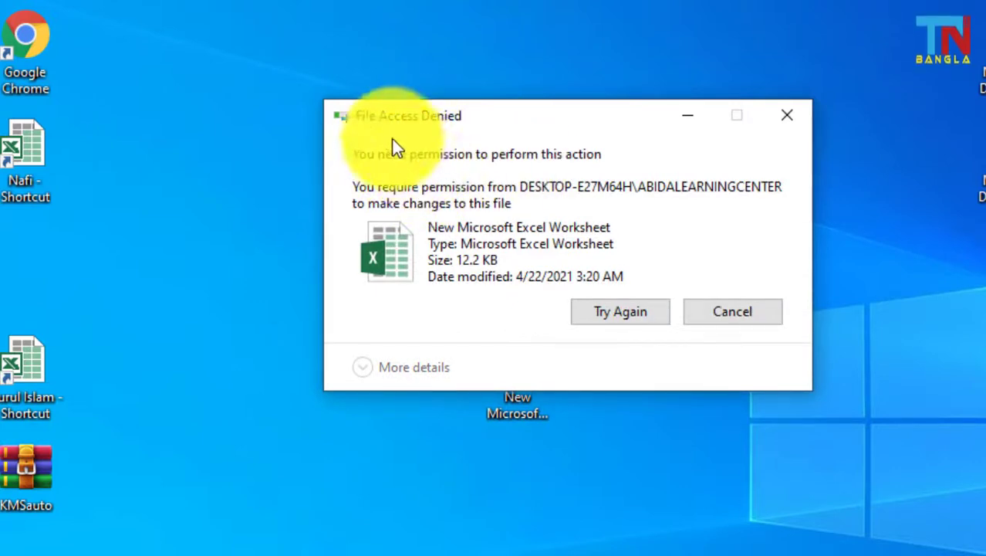
mouse_move(319, 93)
mouse_down()
mouse_move(486, 137)
mouse_move(795, 141)
mouse_up()
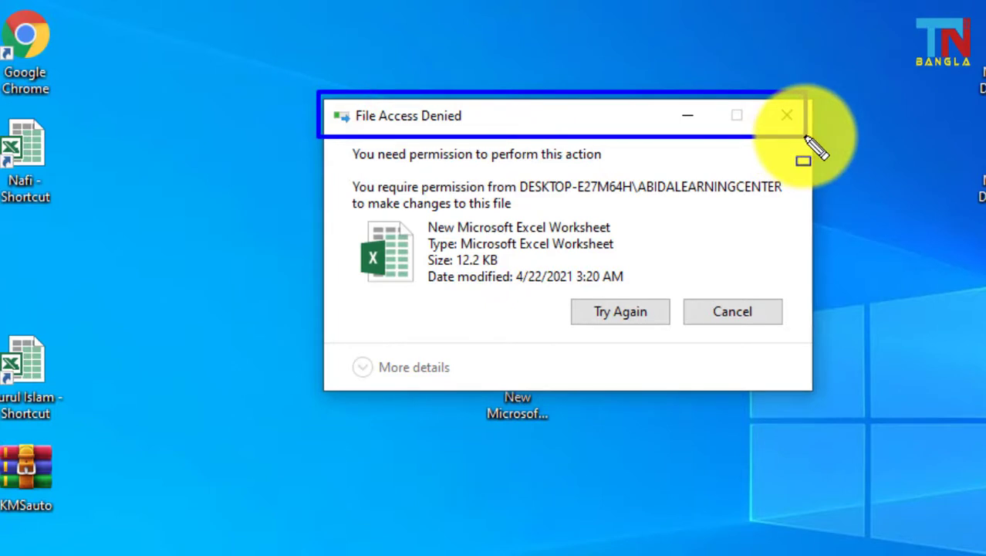
key(Escape)
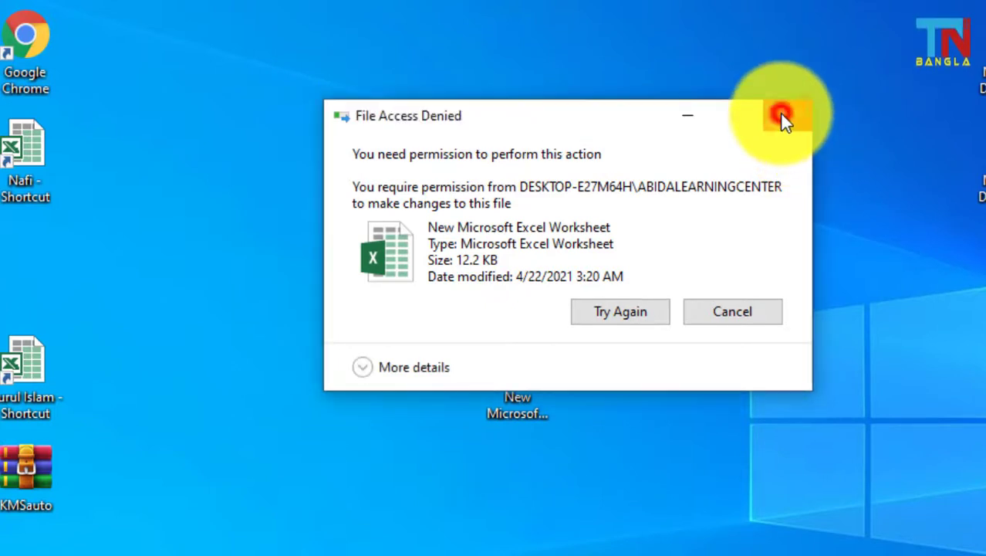
click(781, 114)
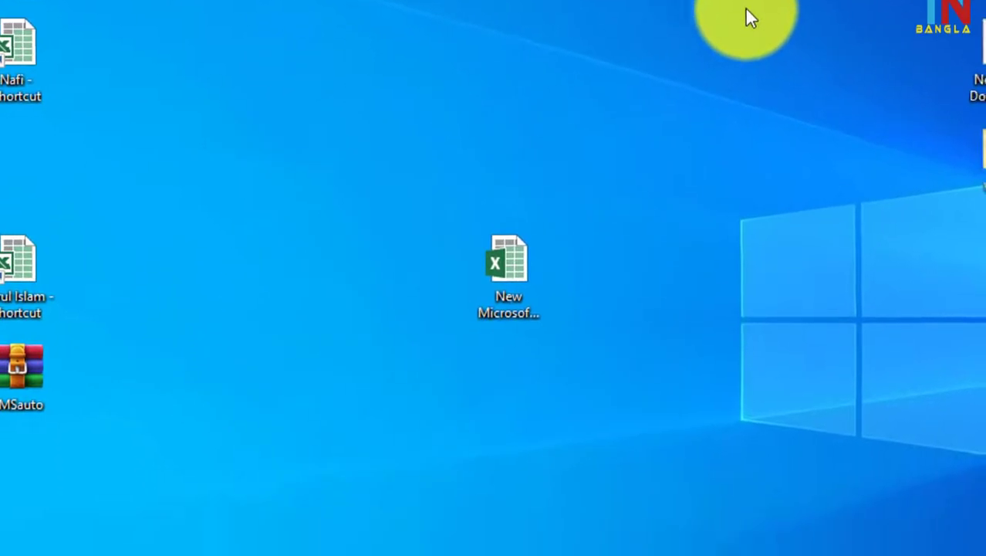
Delete New Microsoft Excel Worksheet with Unlocker's Delete action and acknowledge the Success message
right_click(502, 165)
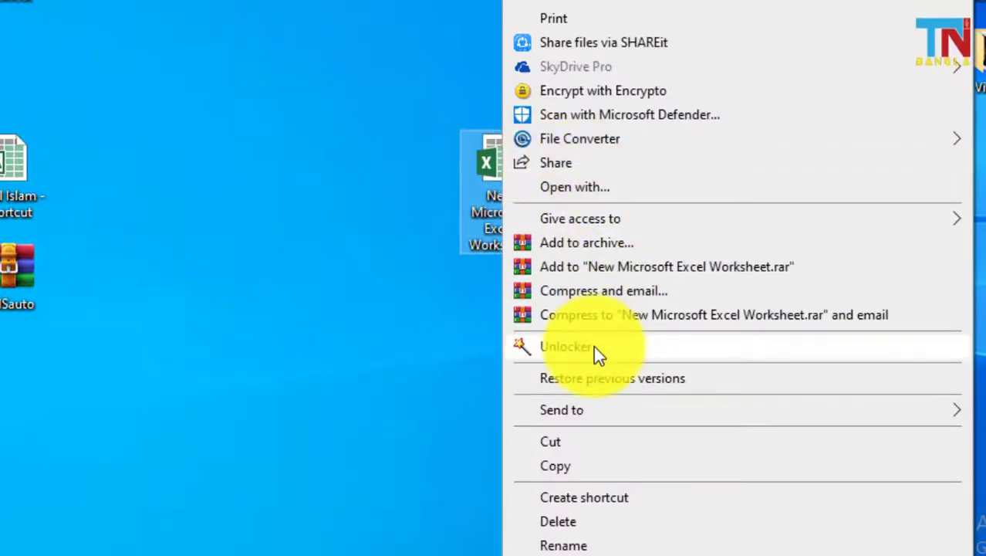
click(568, 347)
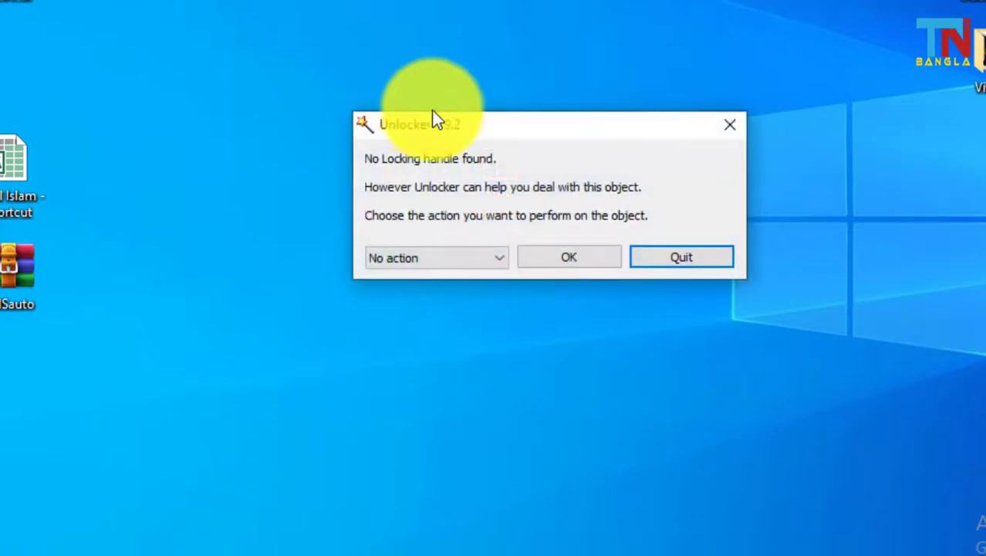
drag(512, 136, 658, 0)
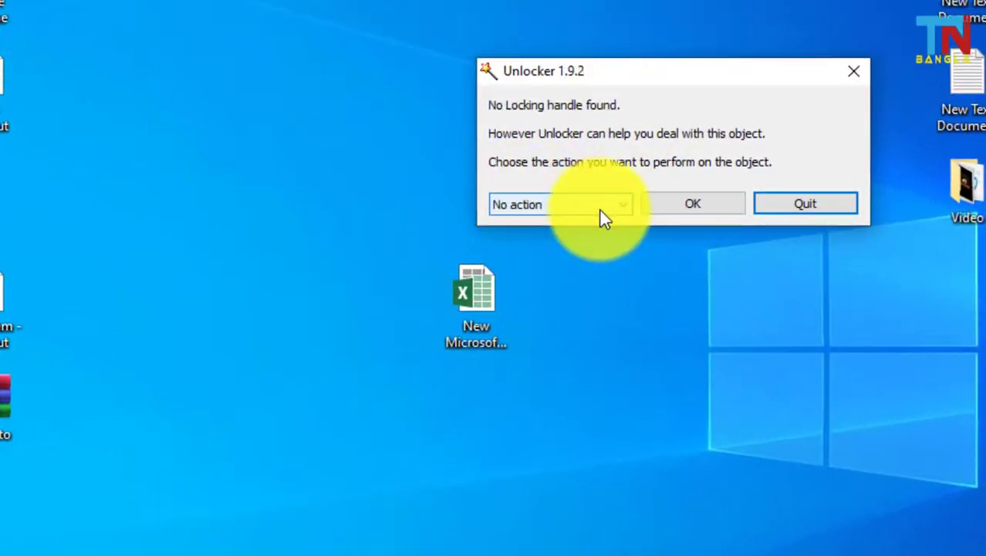
click(614, 207)
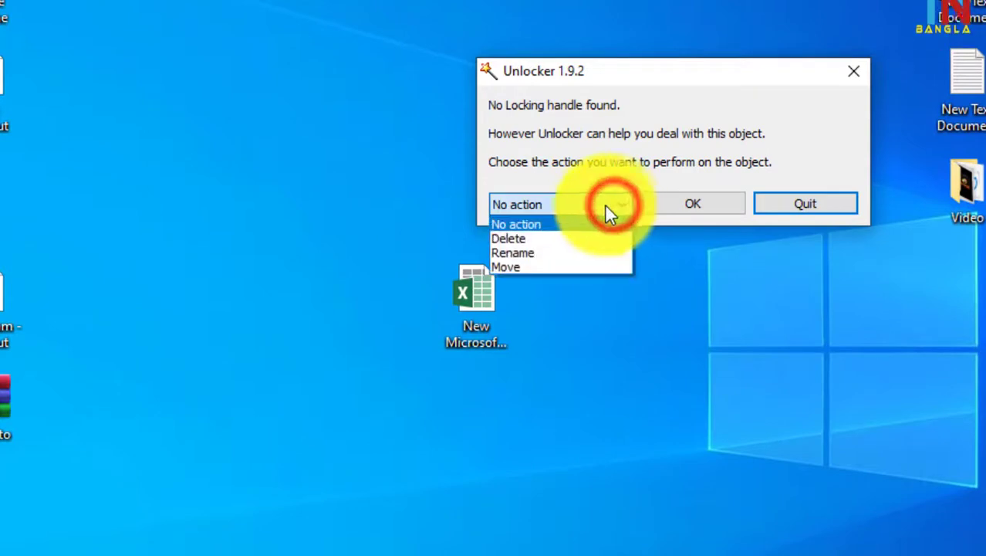
click(551, 236)
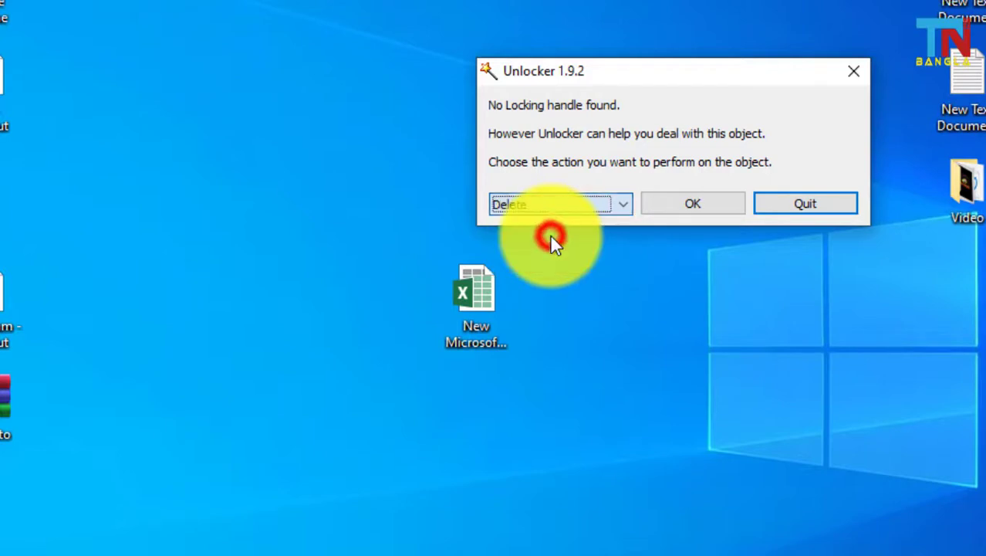
click(694, 203)
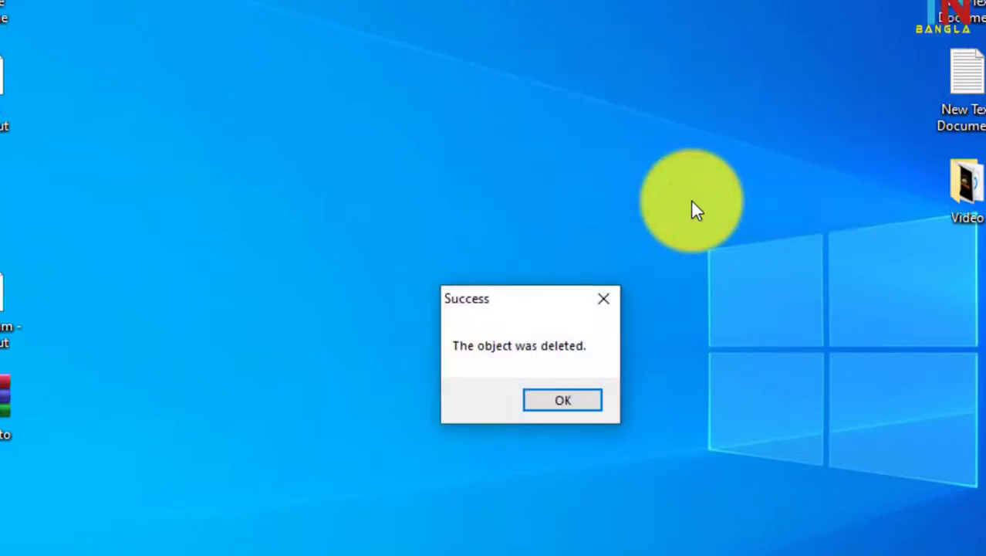
click(561, 398)
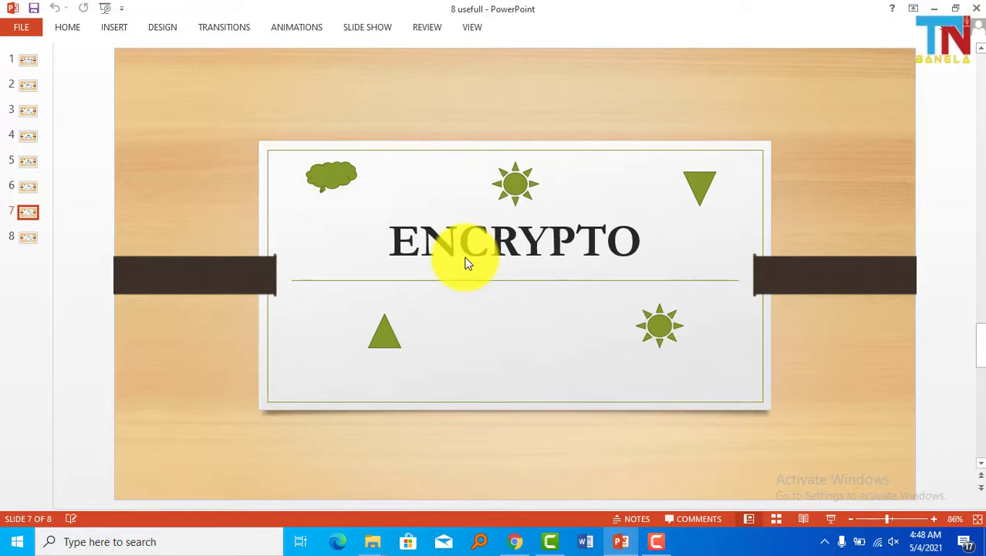
Minimize the PowerPoint window showing the ENCRYPTO slide
click(934, 8)
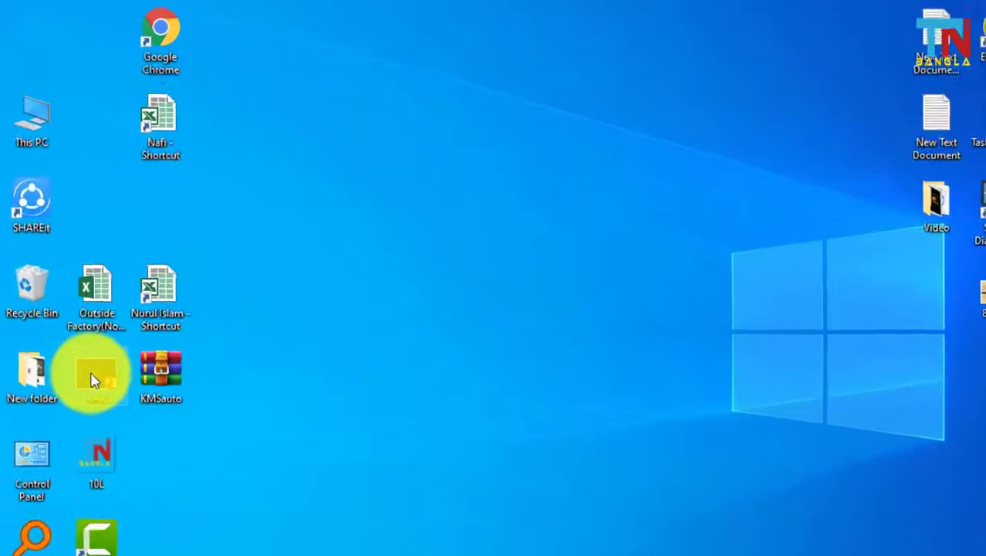
Encrypt the file 'new' with Encrypto, using a password and a password hint
right_click(86, 319)
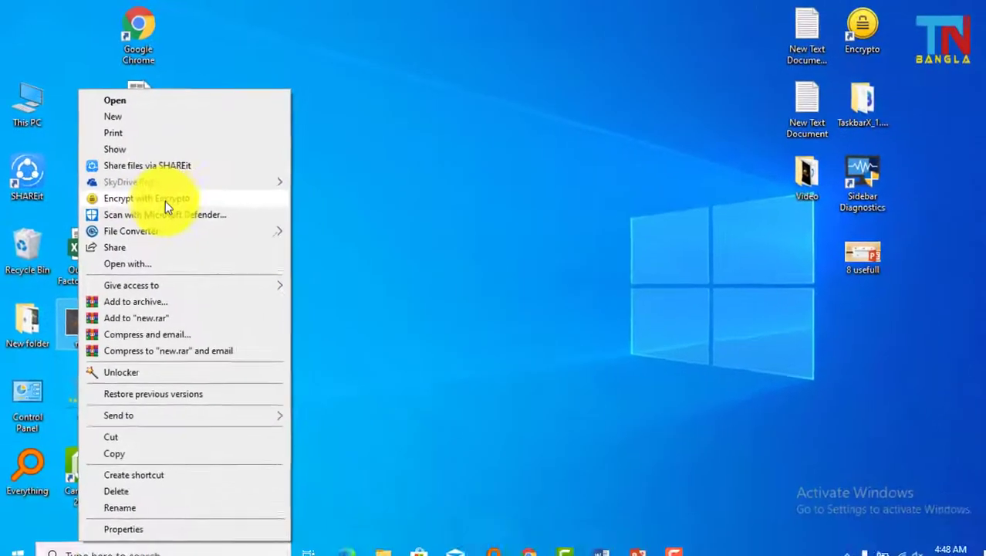
click(189, 248)
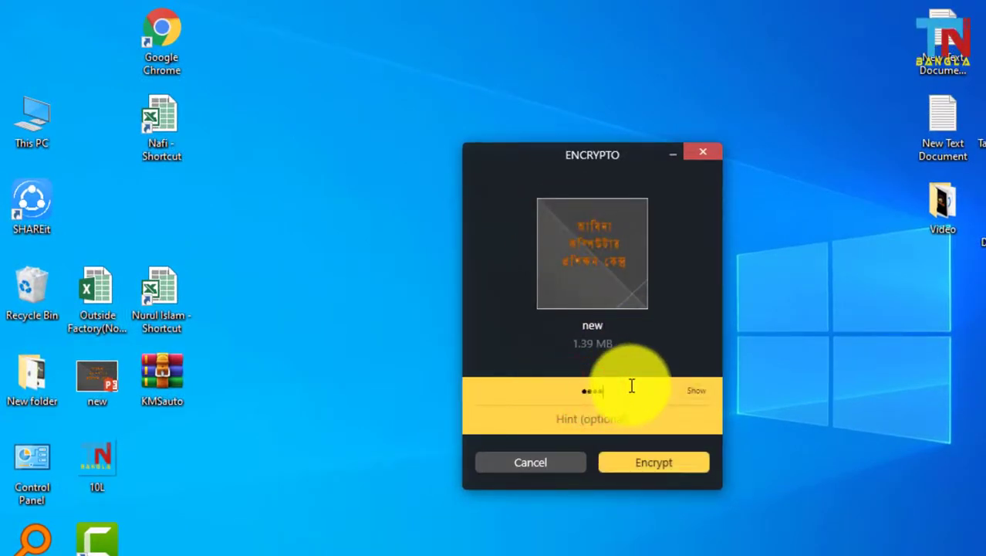
click(582, 426)
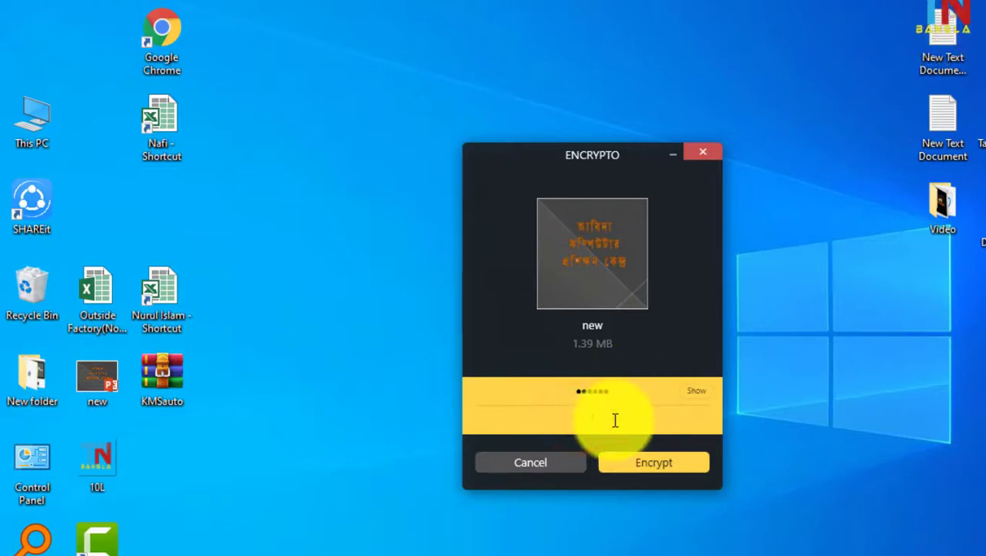
click(664, 466)
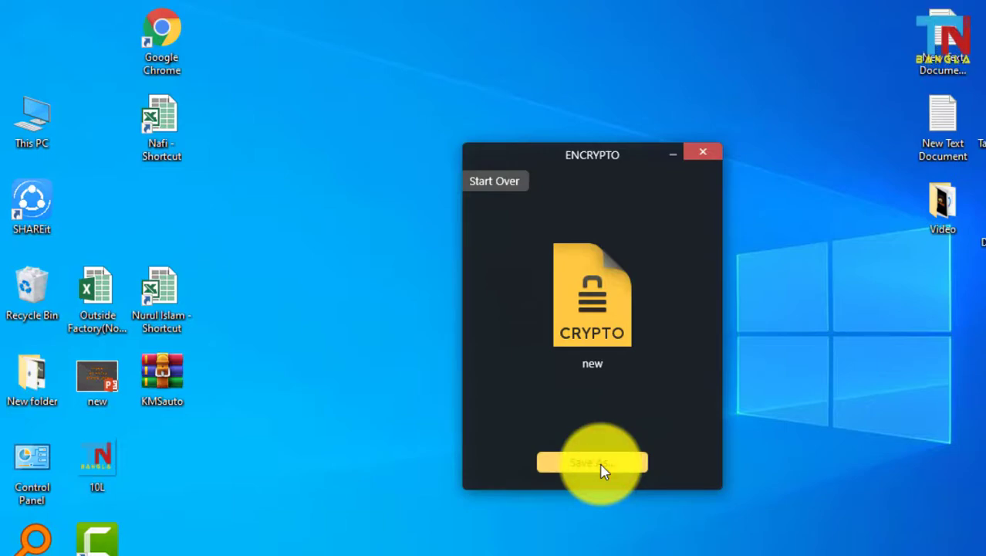
Save the encrypted file to the Desktop as 'newq'
click(604, 467)
click(524, 269)
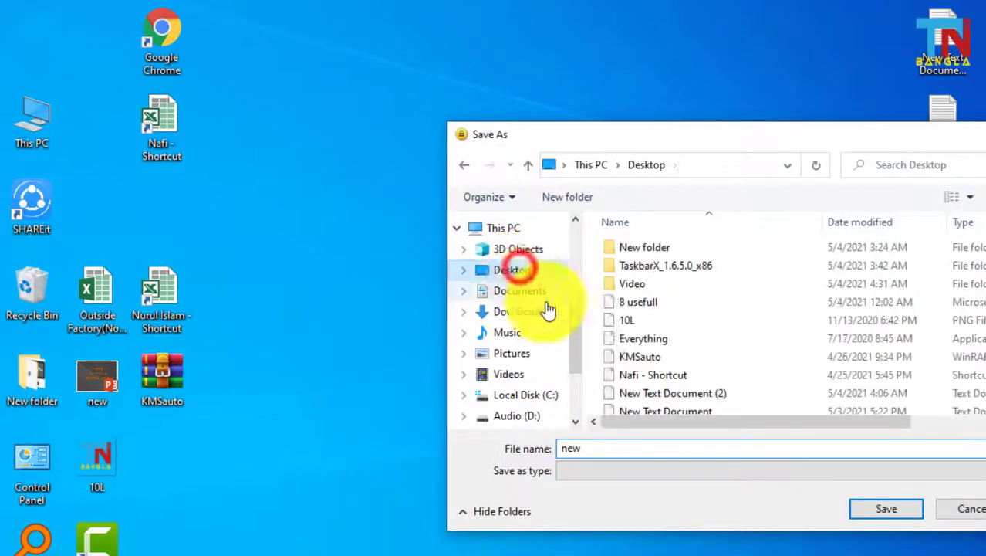
click(604, 446)
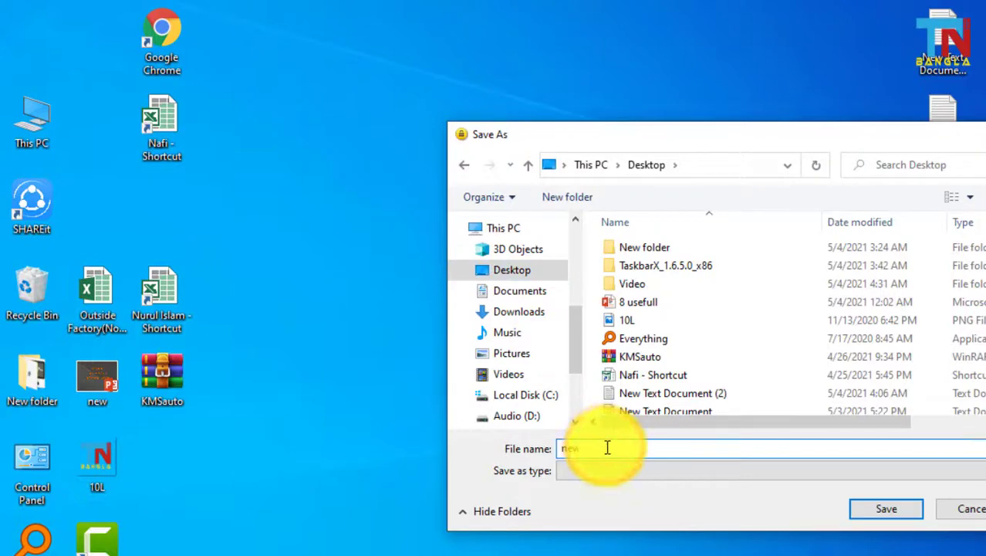
text(q)
click(876, 509)
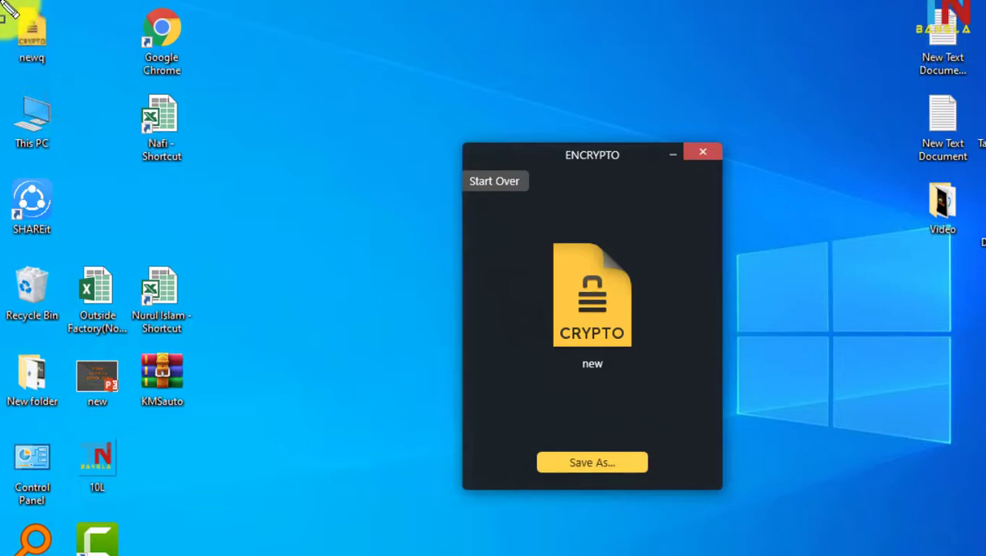
Close Encrypto and move 'newq' to the middle of the desktop
drag(31, 35, 93, 90)
click(703, 152)
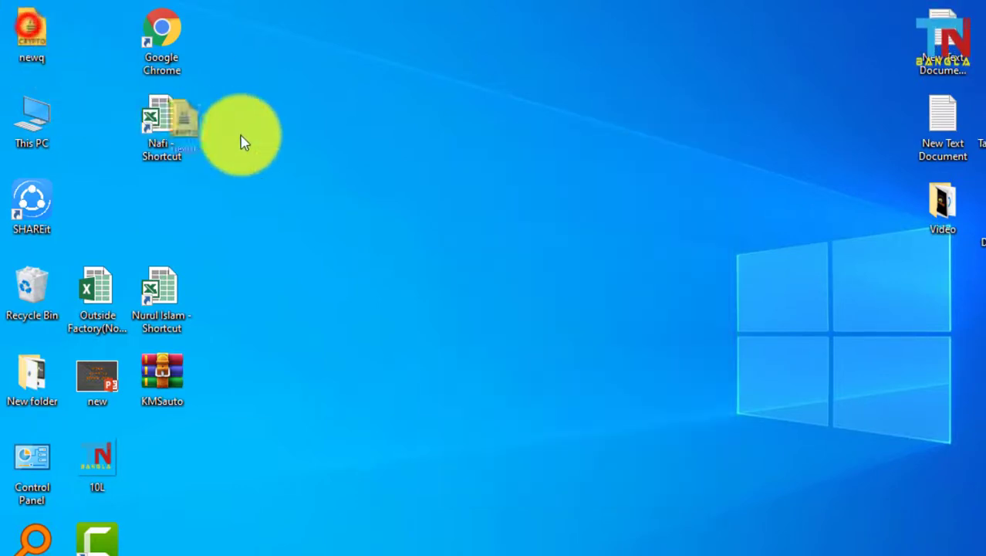
drag(497, 299, 549, 333)
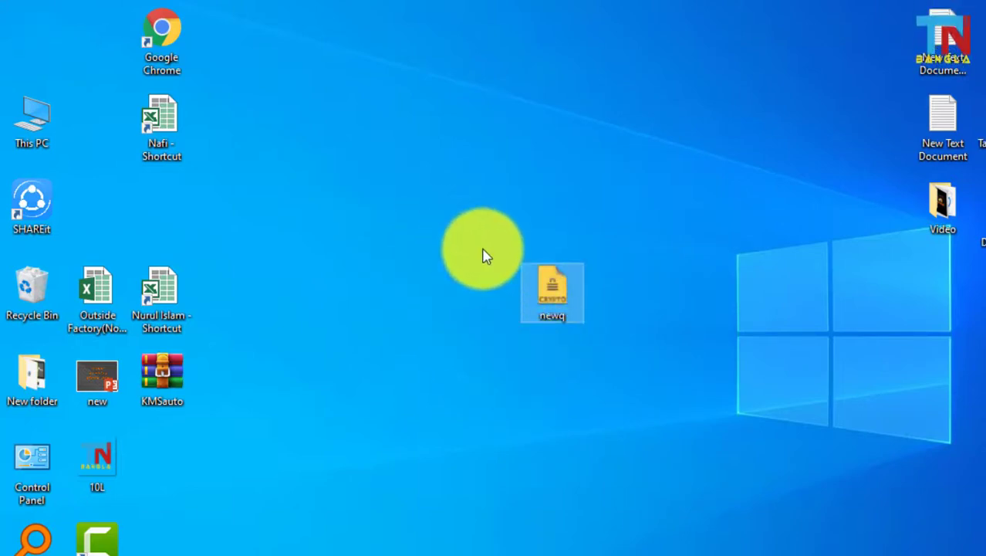
drag(471, 232, 628, 364)
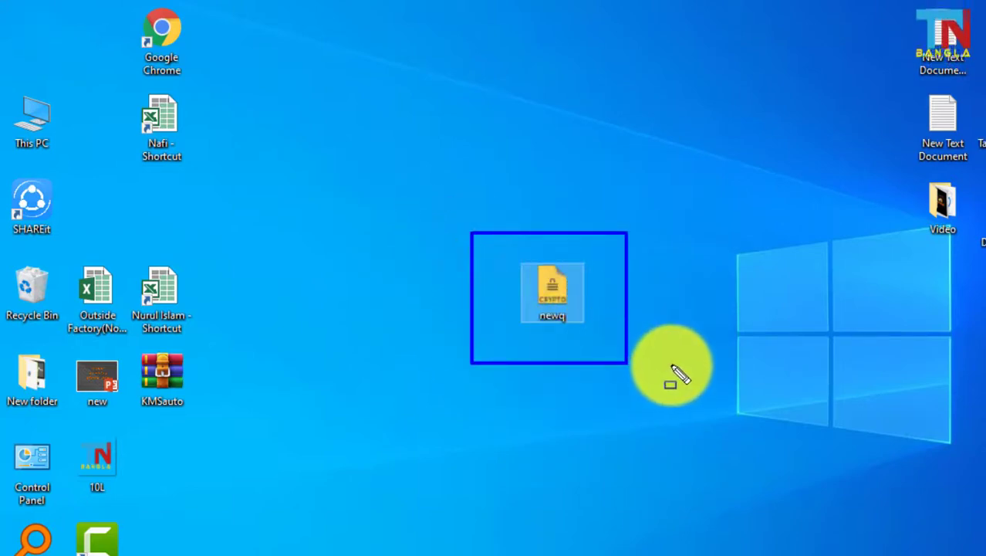
key(Escape)
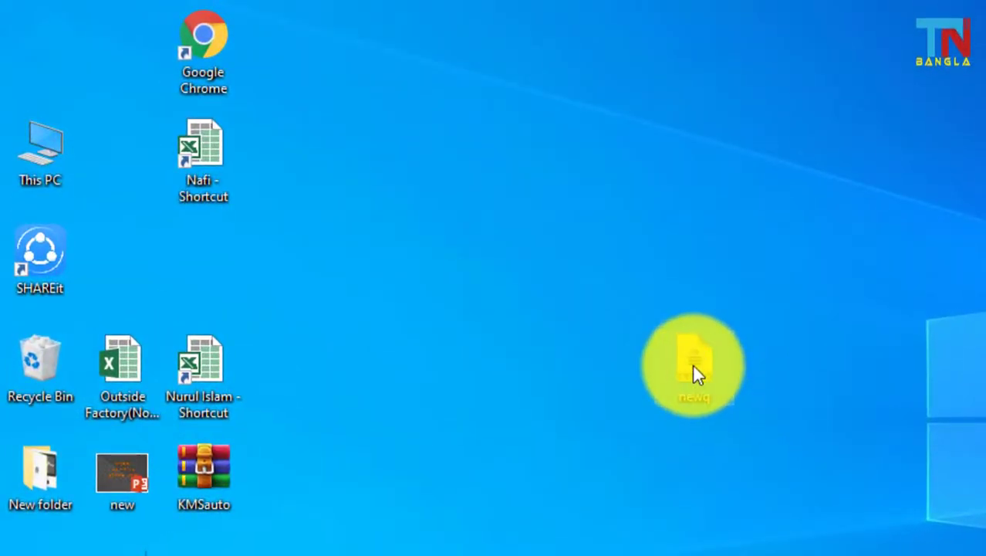
Decrypt 'newq' in Encrypto by entering its password
right_click(693, 373)
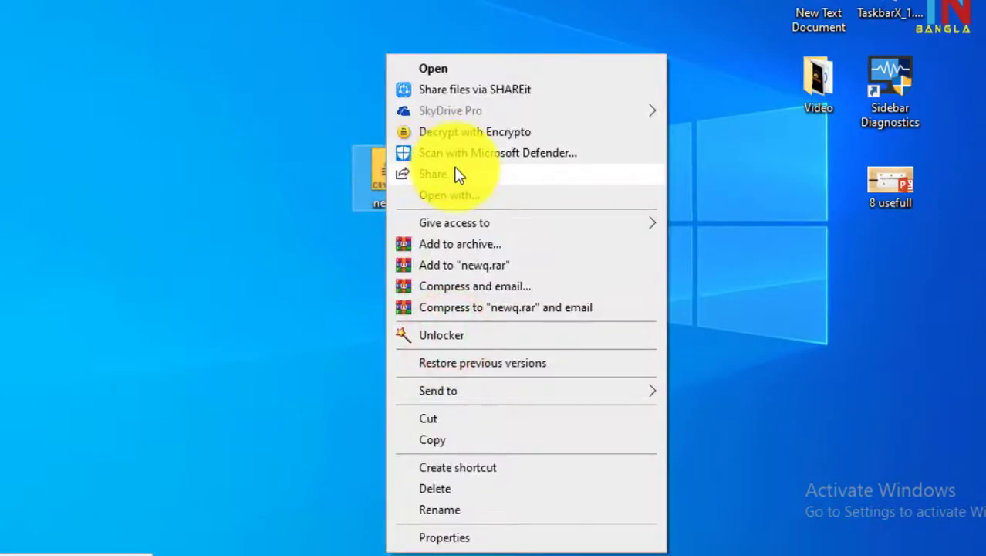
click(493, 132)
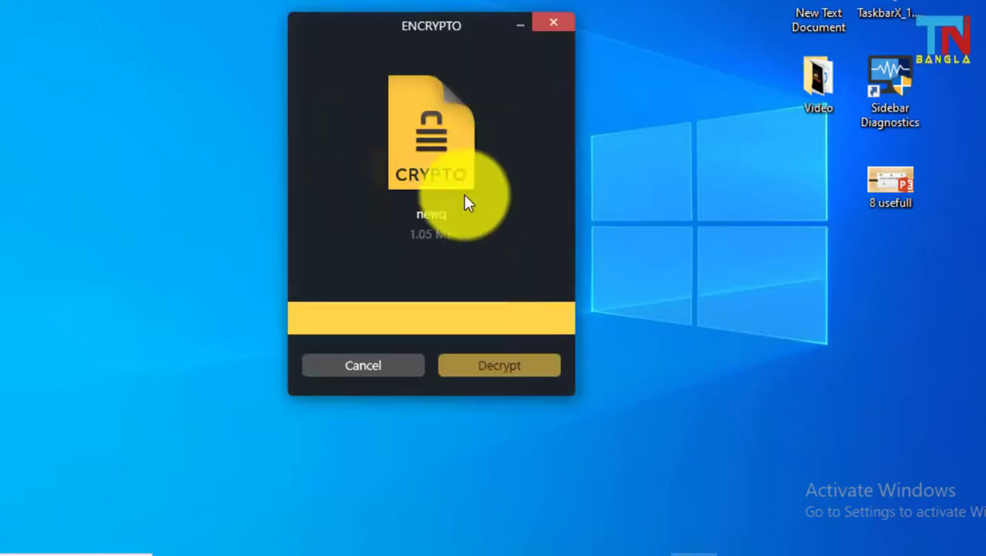
click(428, 321)
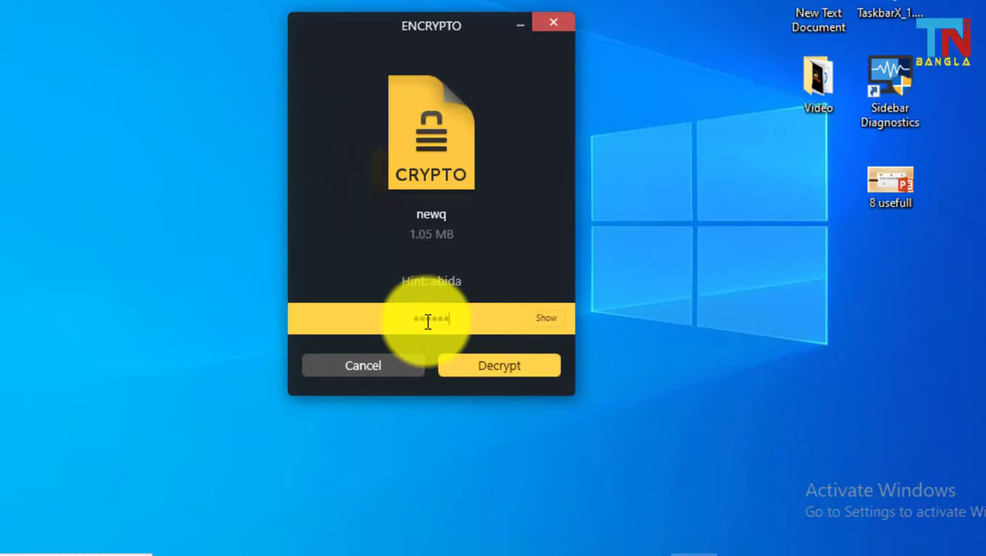
click(492, 368)
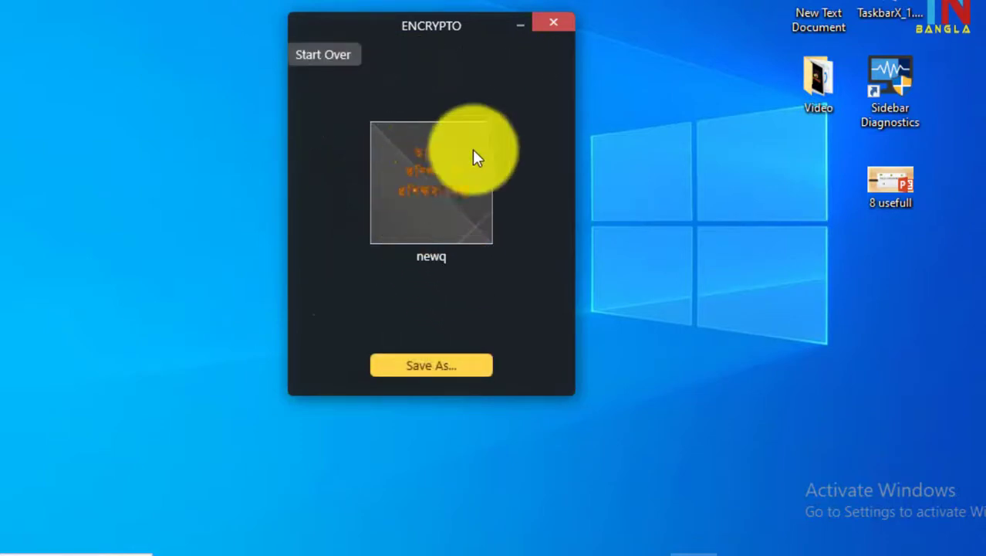
Save the decrypted file to the Desktop as 'qw' and close Encrypto
click(437, 368)
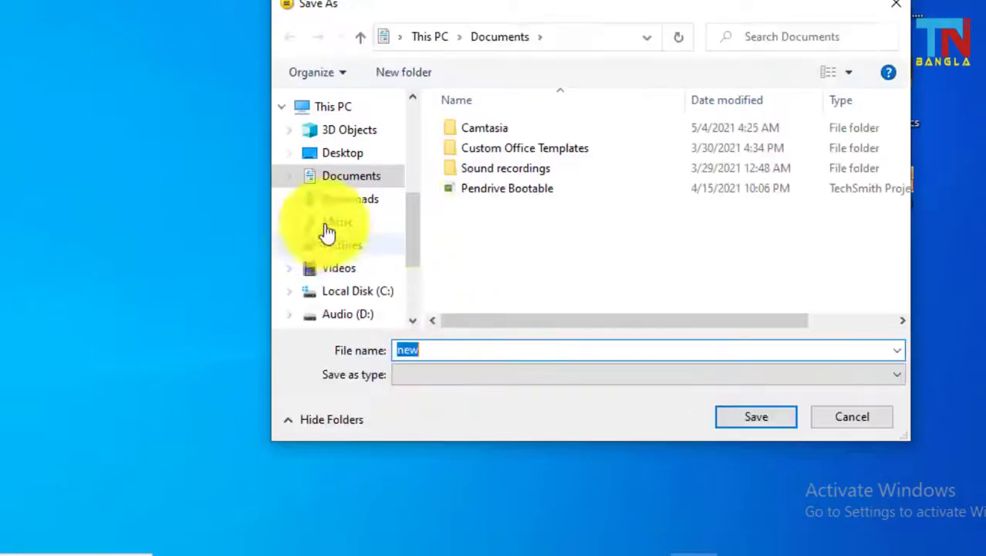
click(343, 153)
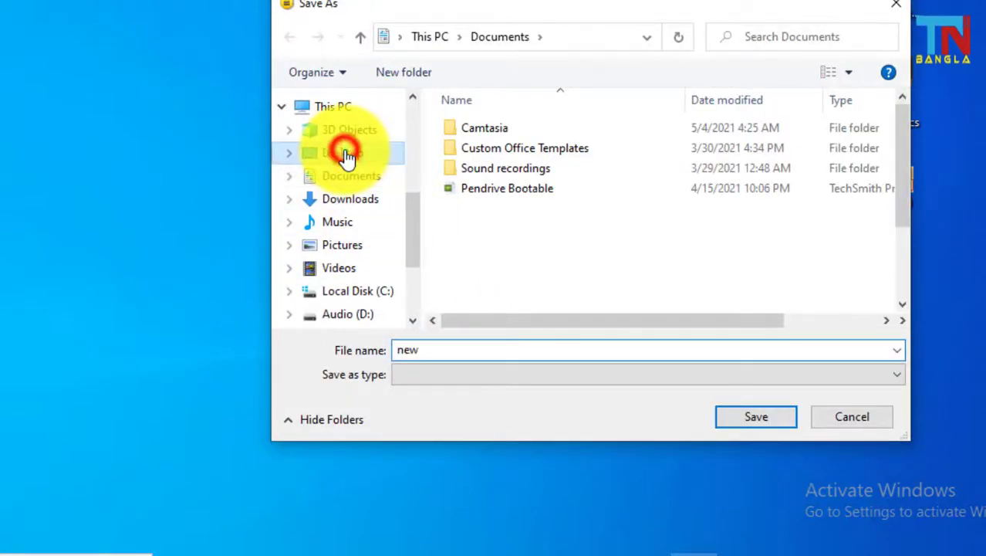
double_click(464, 348)
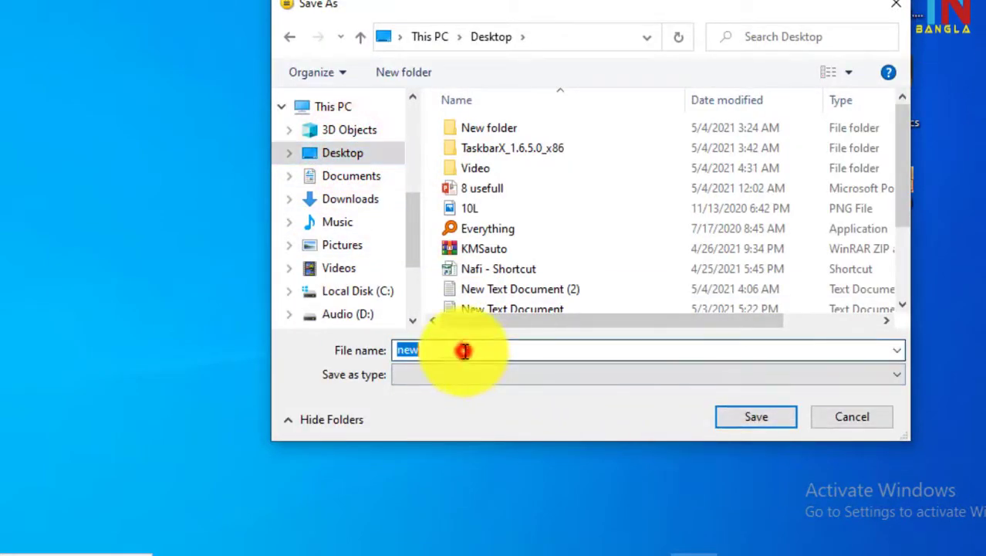
text(qw)
click(761, 421)
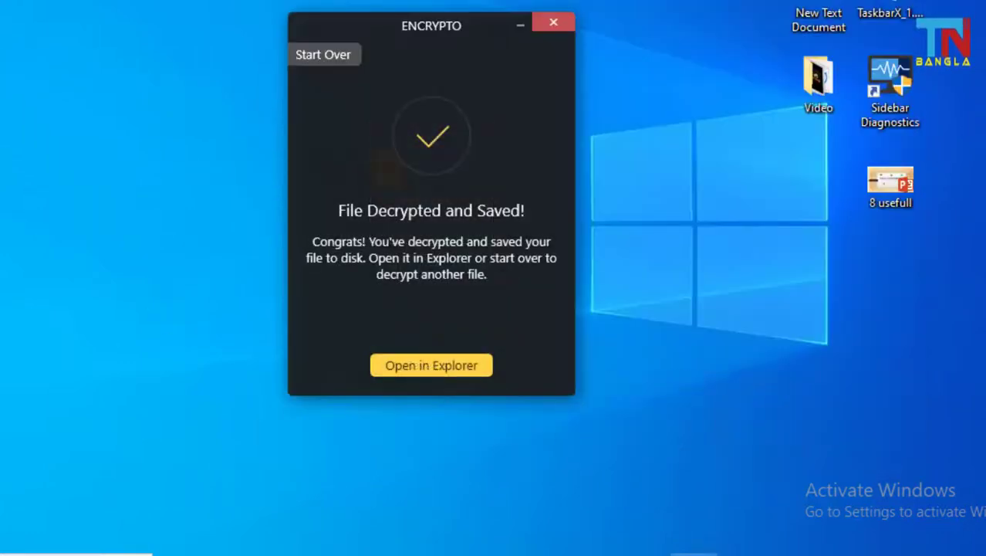
click(553, 23)
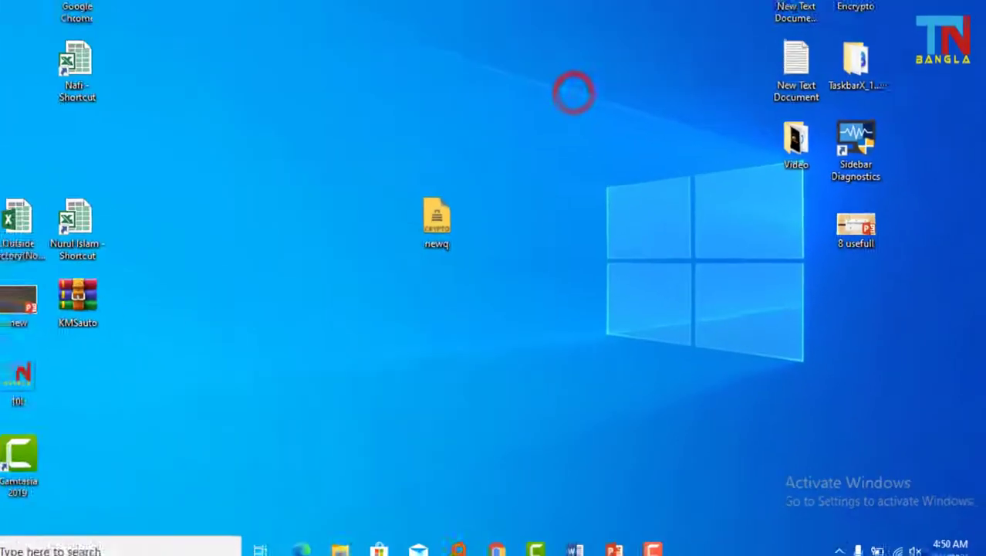
Move the 'qw' icon just below 'newq' on the desktop
drag(36, 25, 476, 319)
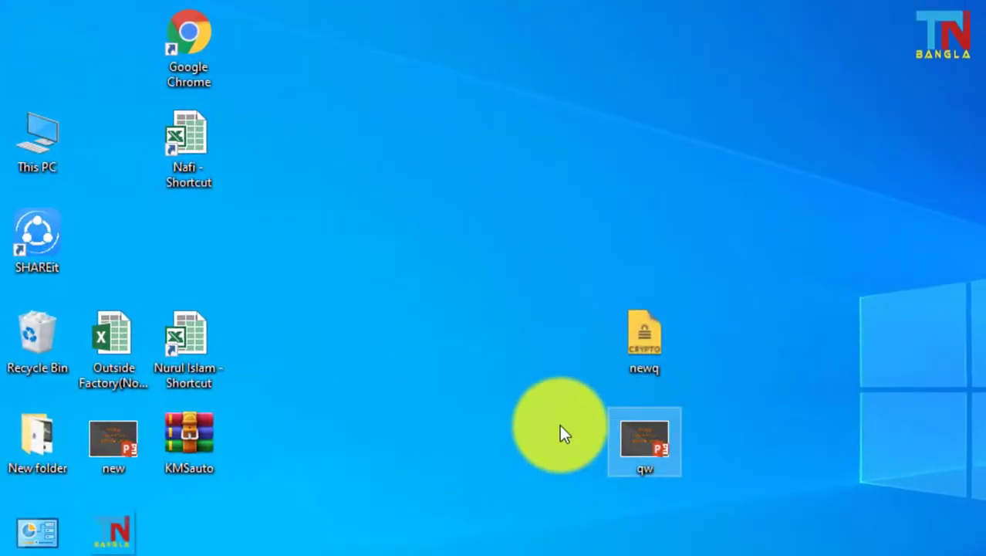
mouse_move(575, 398)
mouse_down()
mouse_move(687, 461)
mouse_move(710, 487)
mouse_up()
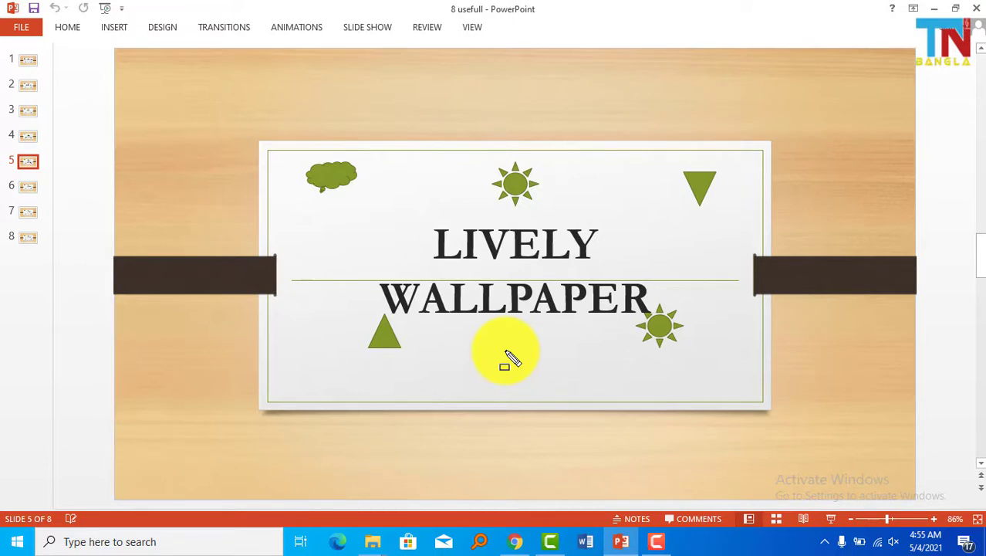
Minimize PowerPoint and open the Lively Wallpaper library from its tray icon
click(934, 11)
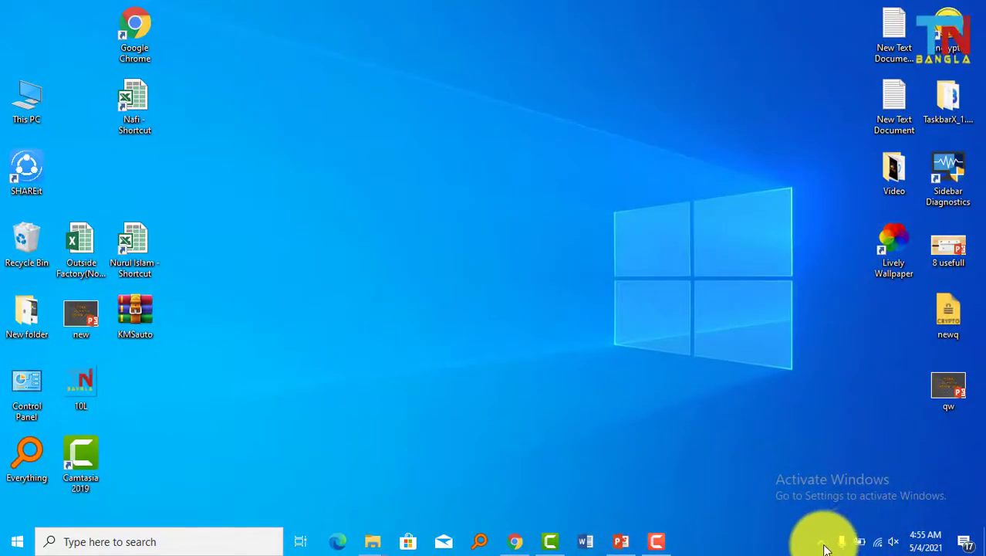
click(824, 543)
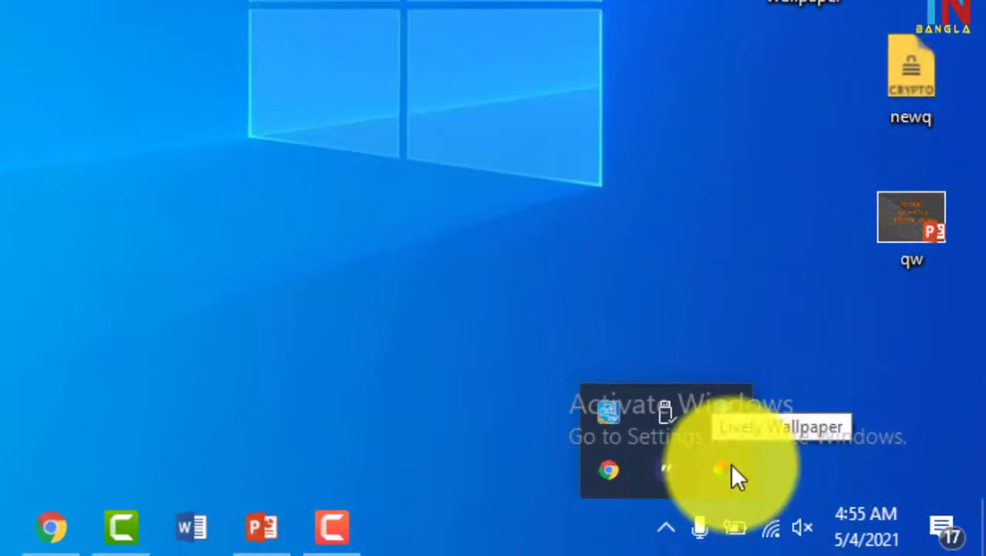
right_click(731, 463)
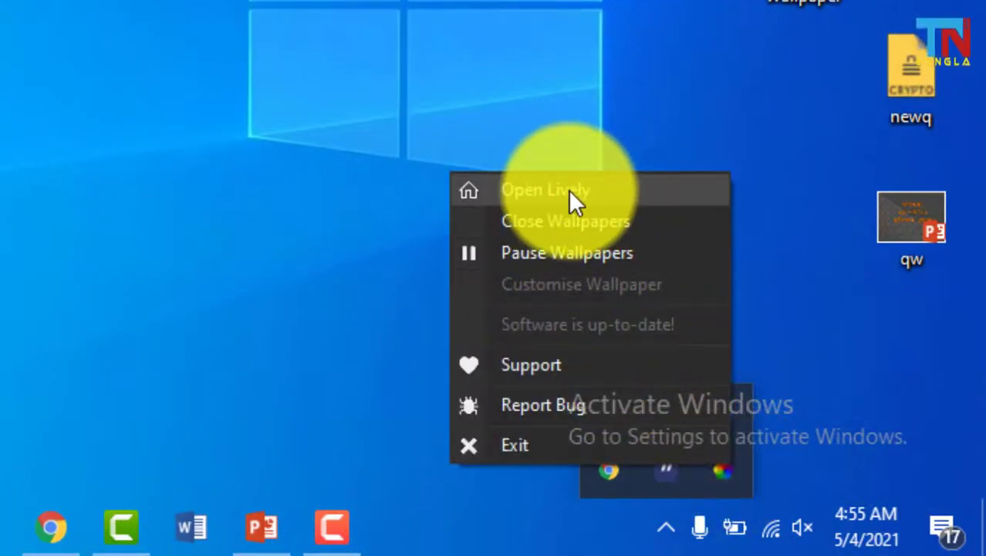
click(568, 189)
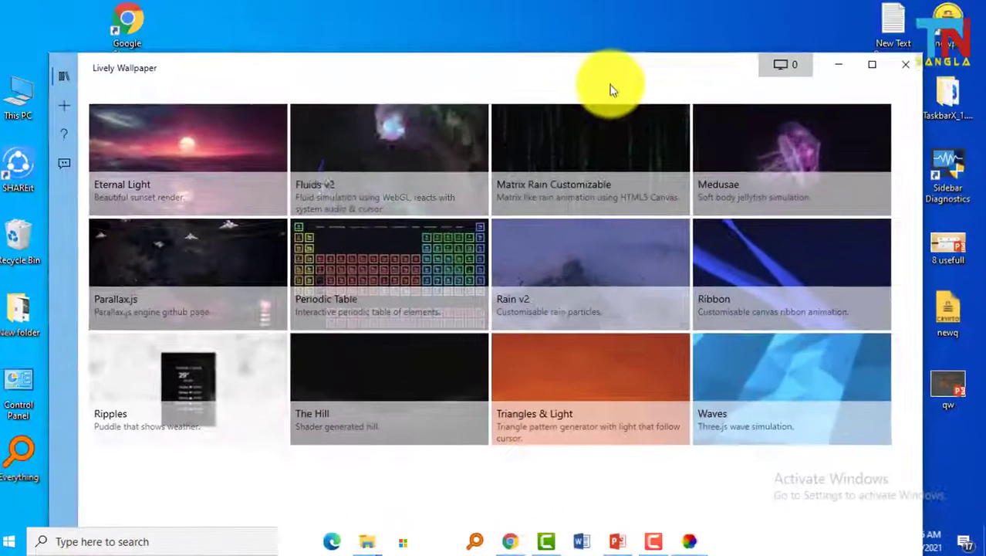
Apply Fluids v2 as the animated wallpaper and minimize the Lively window
click(600, 65)
drag(598, 65, 594, 23)
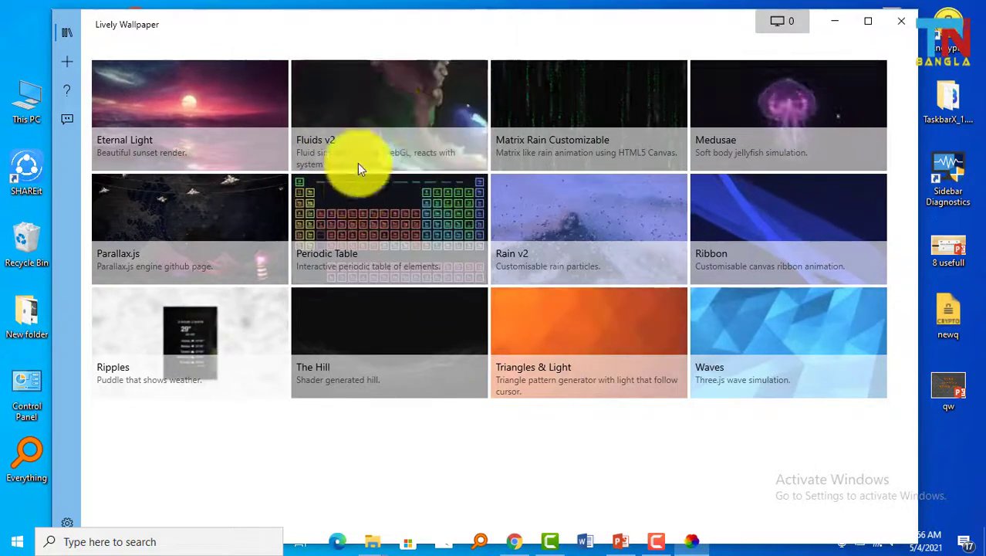
click(392, 103)
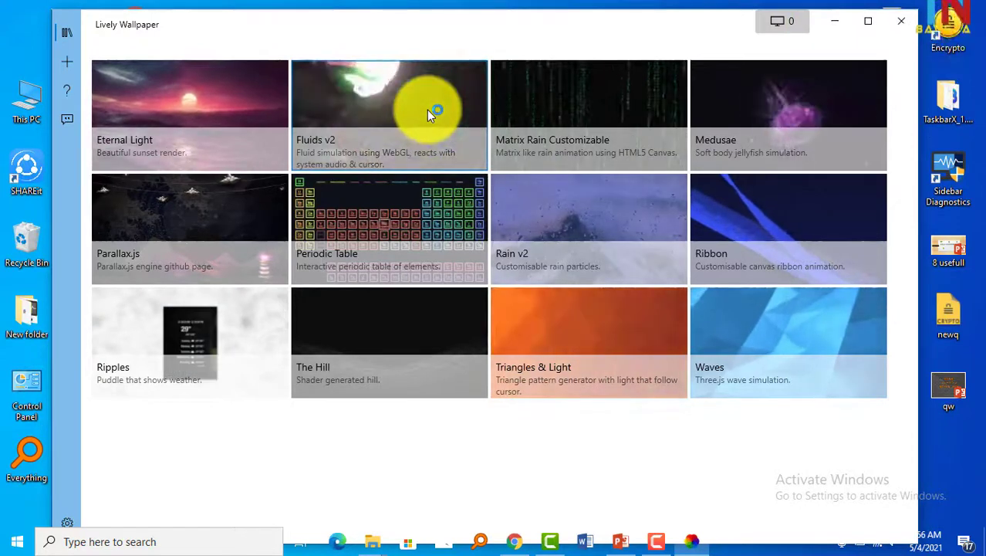
click(835, 26)
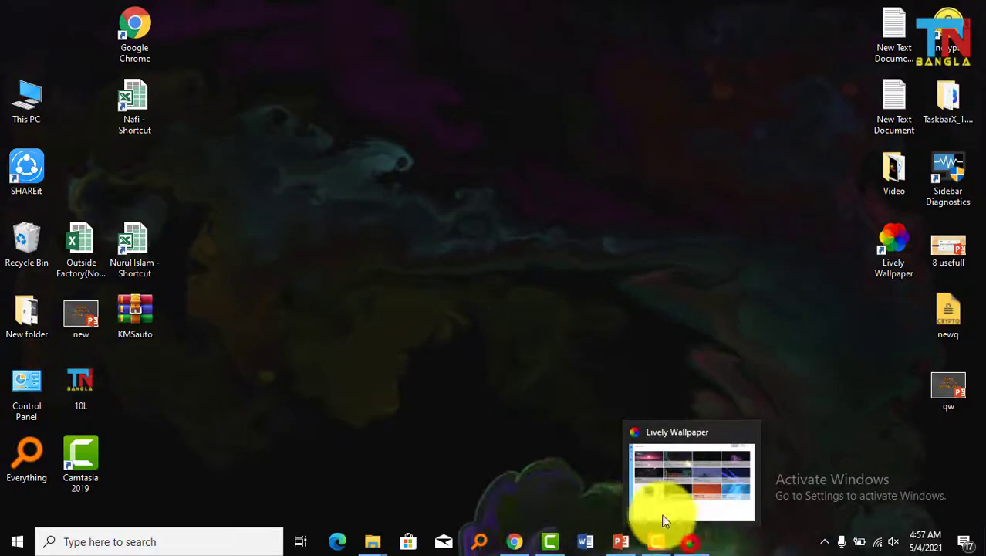
Close the Lively Wallpaper window, keeping Fluids v2 running, and bring up Lively's tray menu
click(691, 540)
click(900, 22)
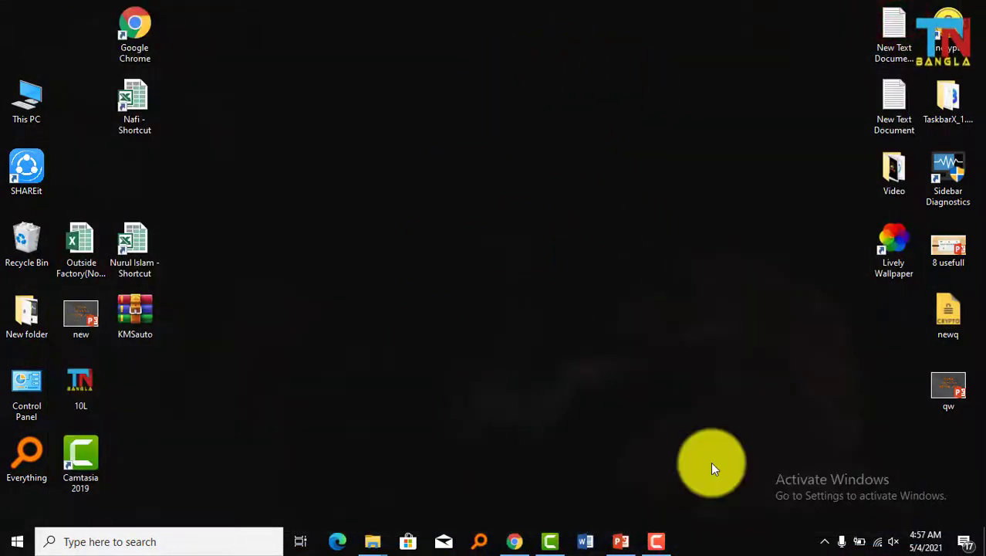
click(824, 541)
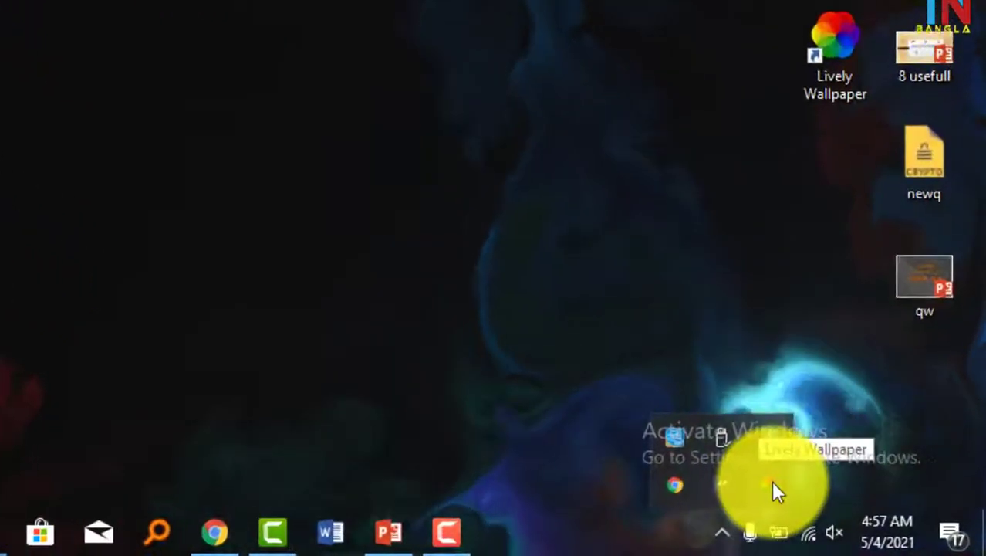
right_click(773, 483)
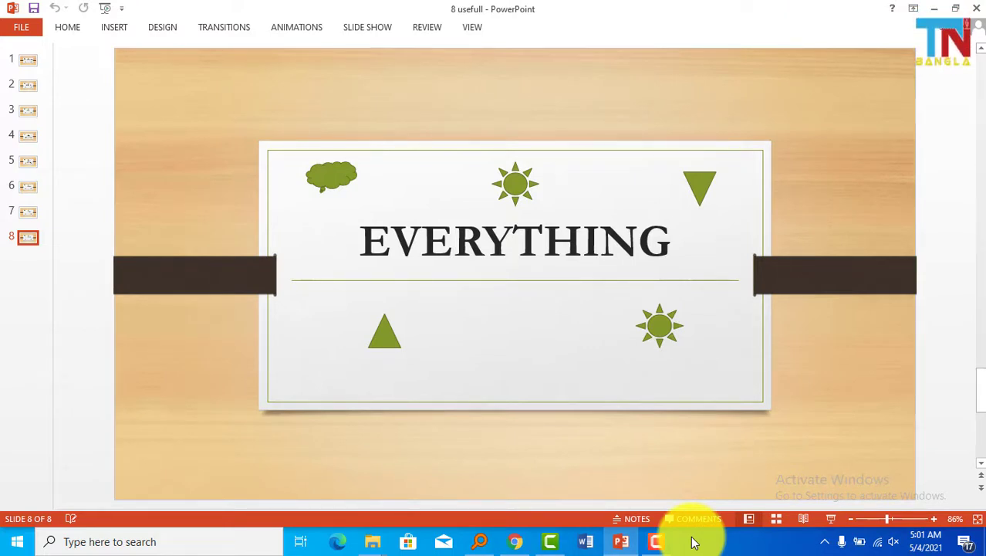
Minimize PowerPoint, then try a test search for 'name' in Everything and clear it
click(931, 11)
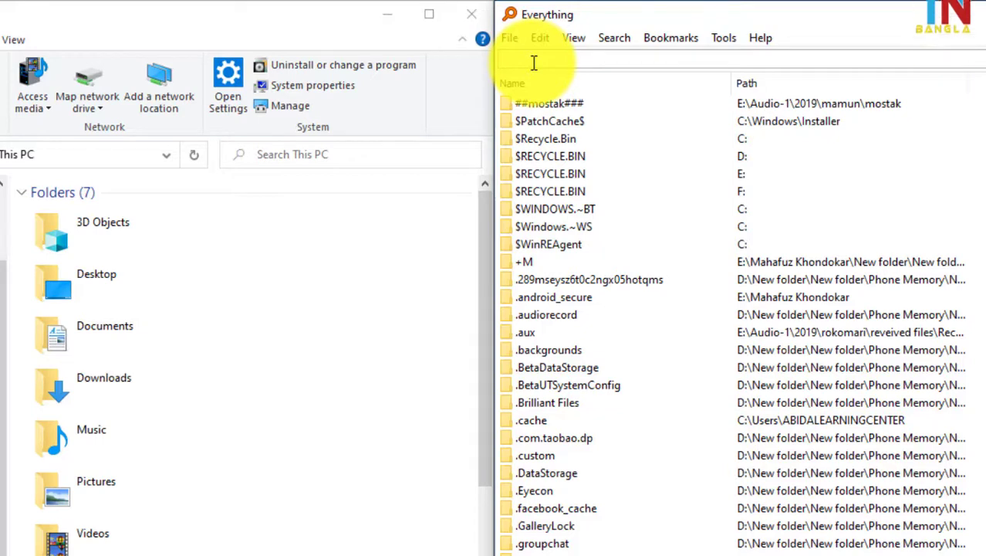
text(nam)
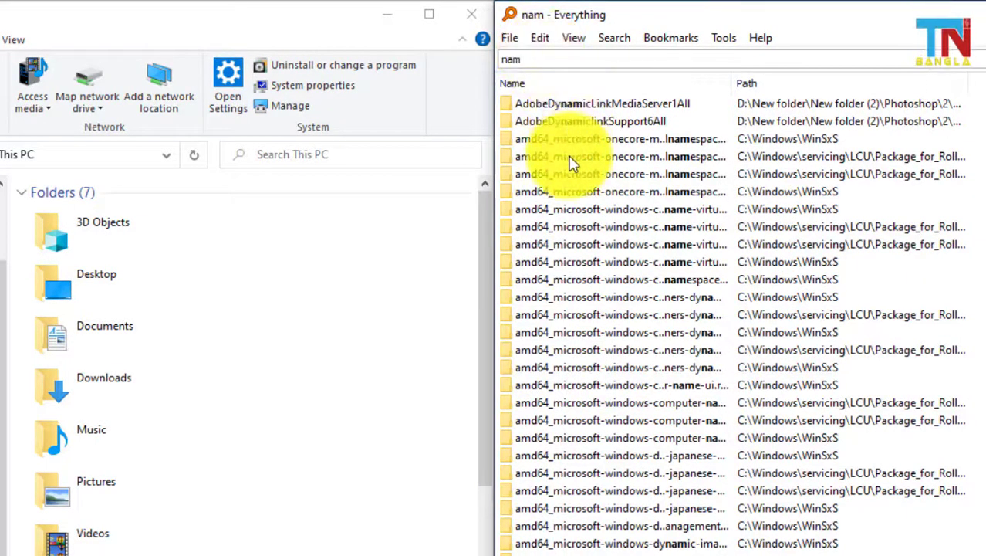
text(e)
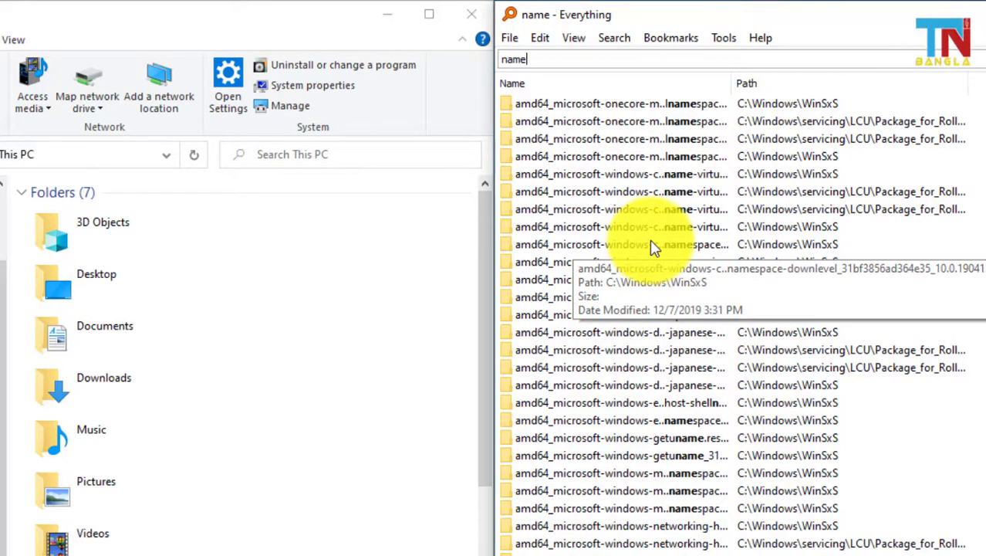
key(BackSpace)
key(BackSpace)
key(BackSpace)
key(BackSpace)
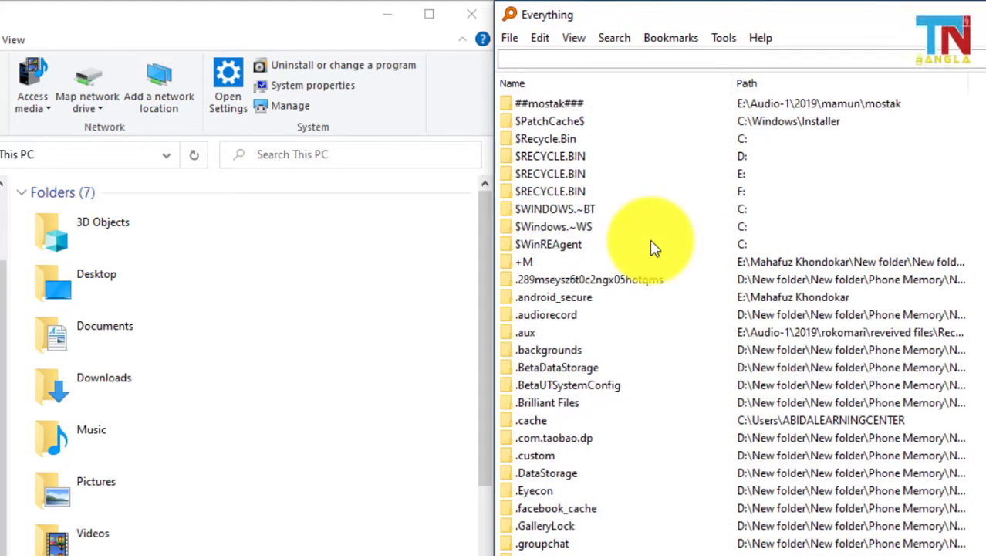
Search Everything for the person's first name, listing 11 matching jpg, doc and folder results
text(a)
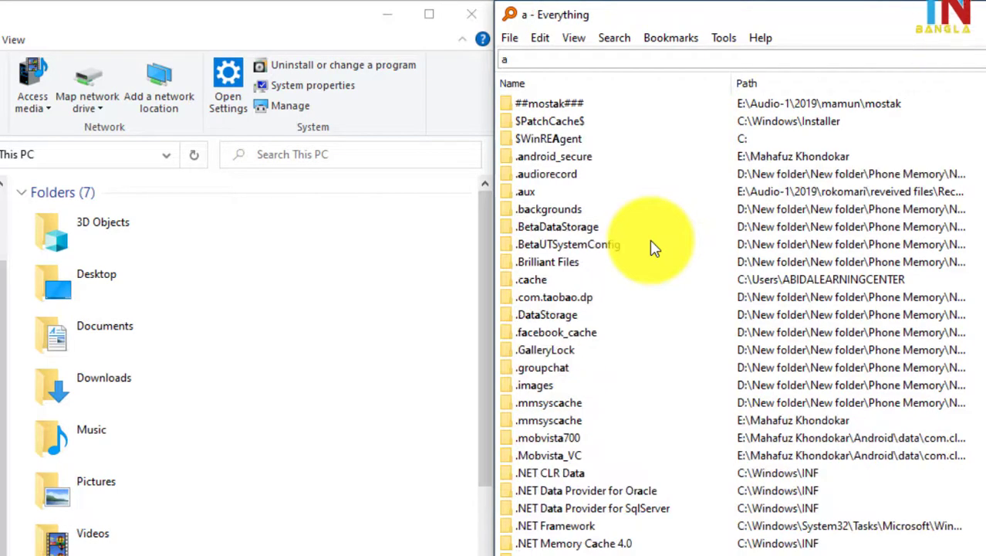
text(zizu)
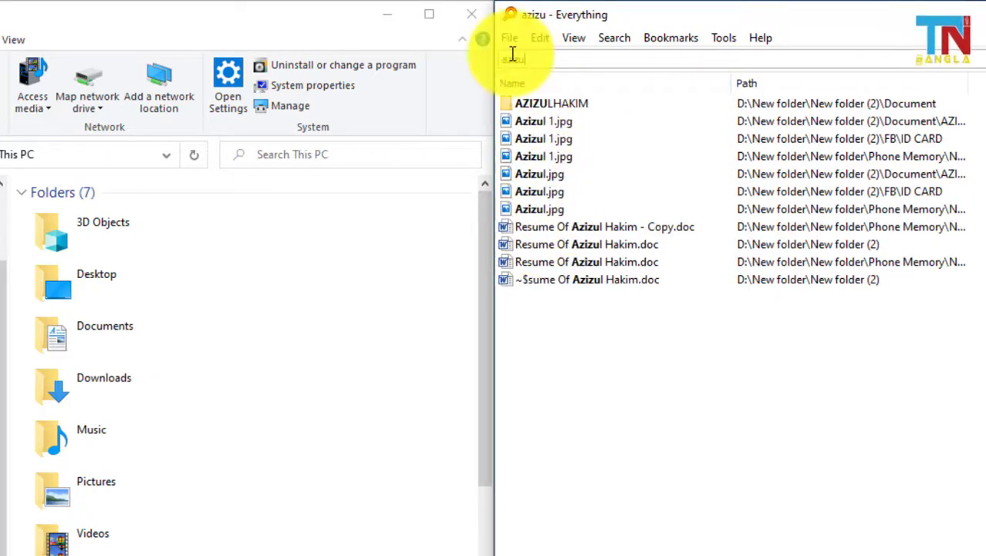
text(l)
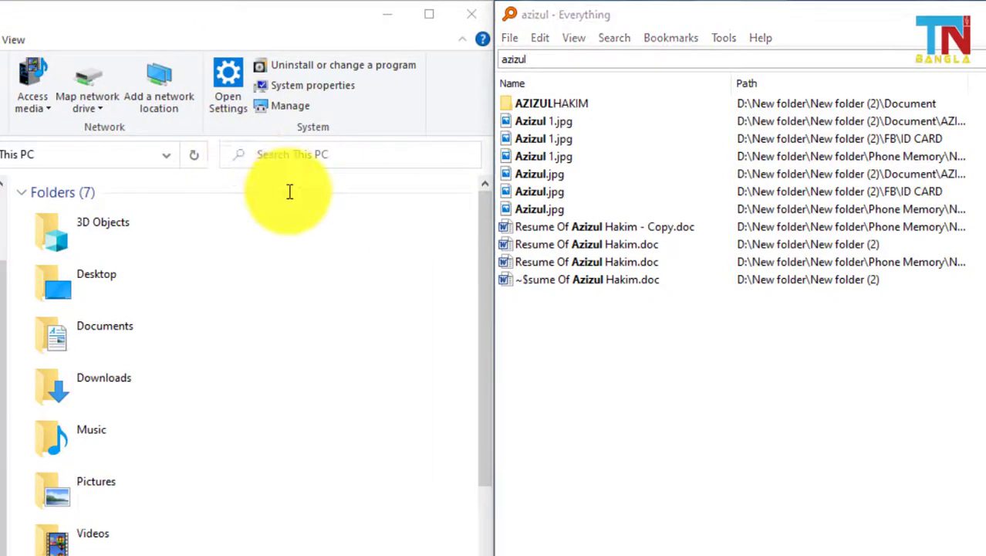
mouse_move(211, 137)
mouse_down()
mouse_move(472, 186)
mouse_move(471, 164)
mouse_move(484, 185)
mouse_up()
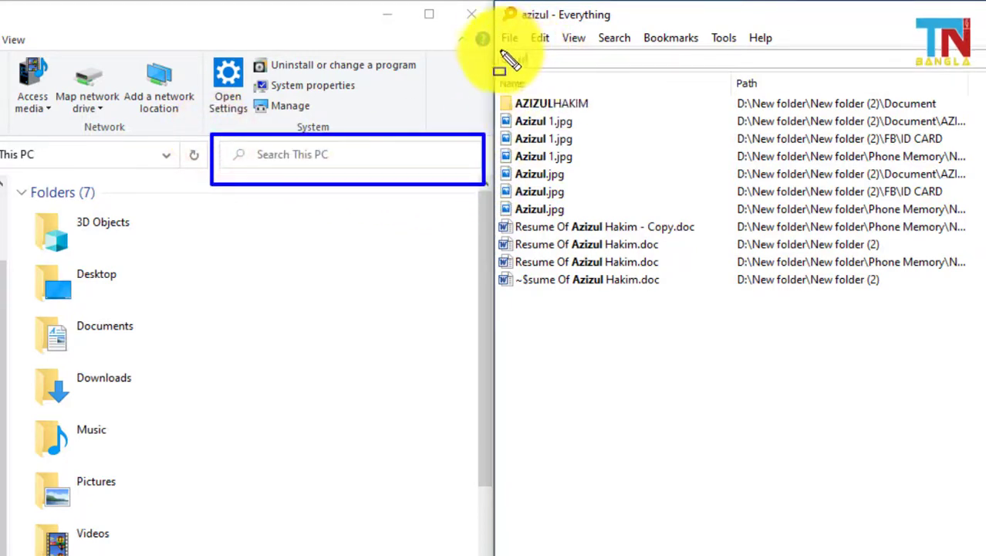
mouse_move(480, 35)
mouse_down()
mouse_move(623, 81)
mouse_move(984, 91)
mouse_up()
key(Escape)
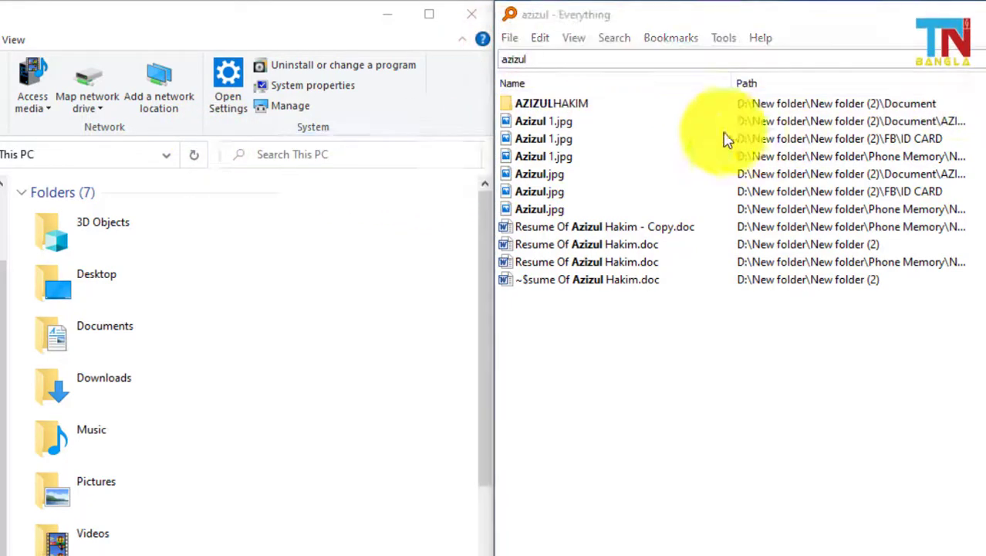
Search This PC in File Explorer for the same first name to compare with Everything
click(319, 154)
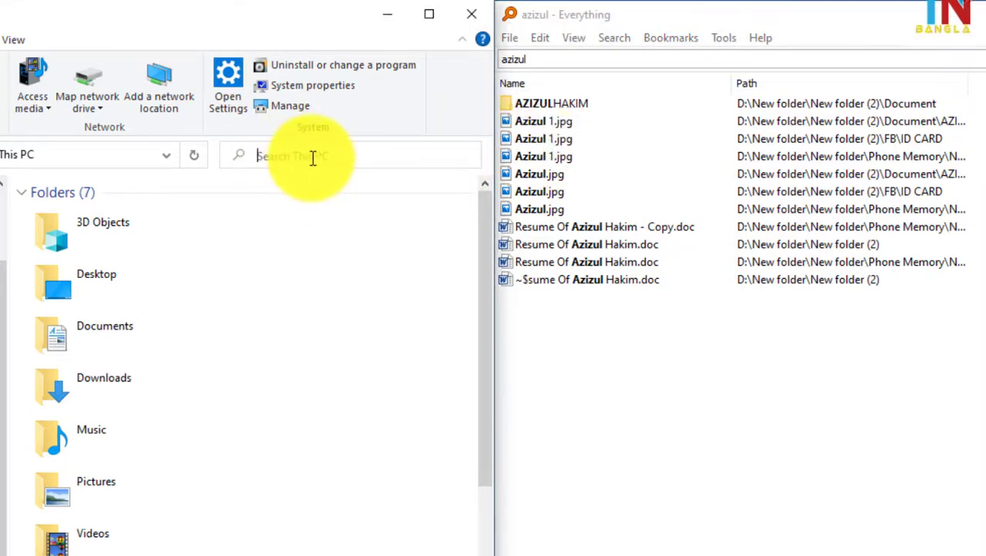
click(312, 157)
text(azizul)
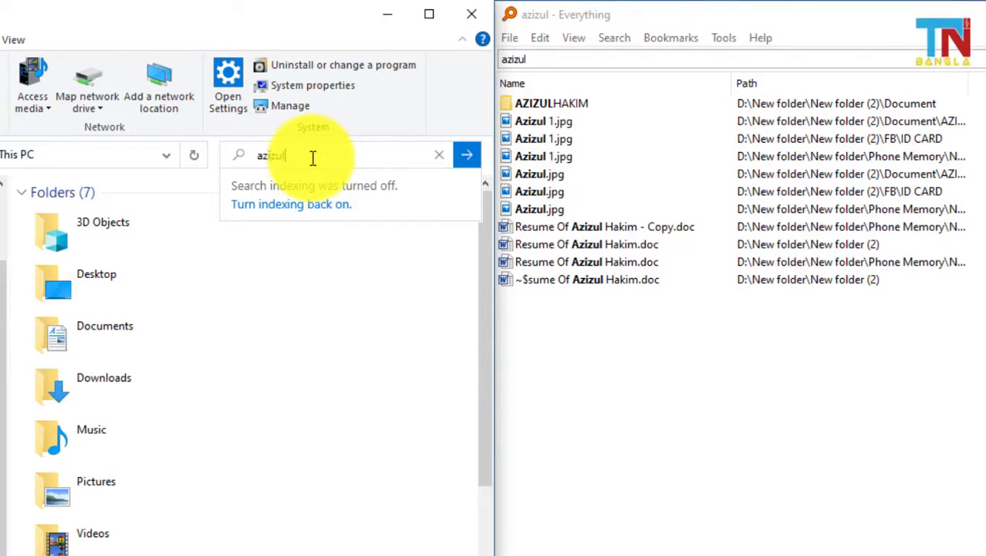
click(467, 154)
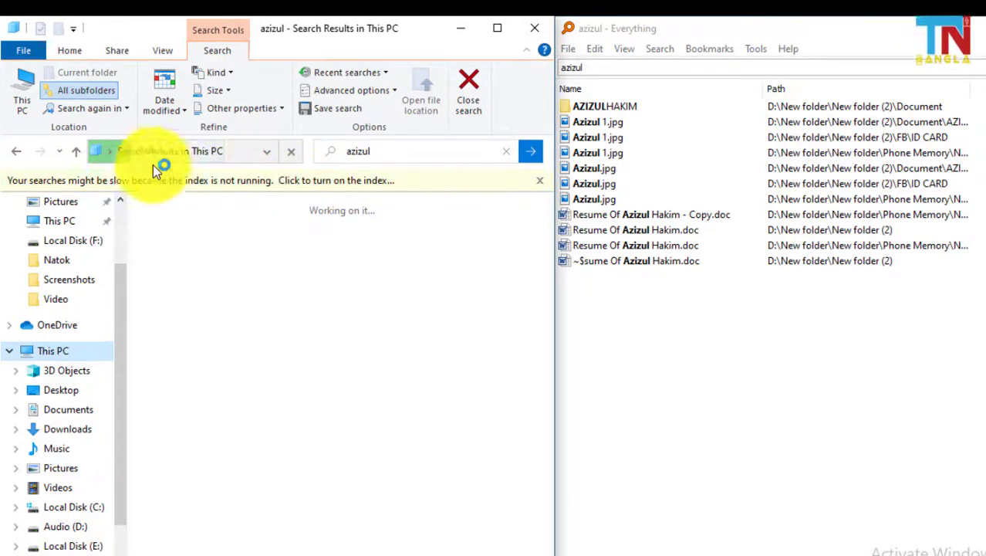
mouse_move(126, 154)
mouse_down()
mouse_move(99, 166)
mouse_move(77, 142)
mouse_move(301, 171)
mouse_up()
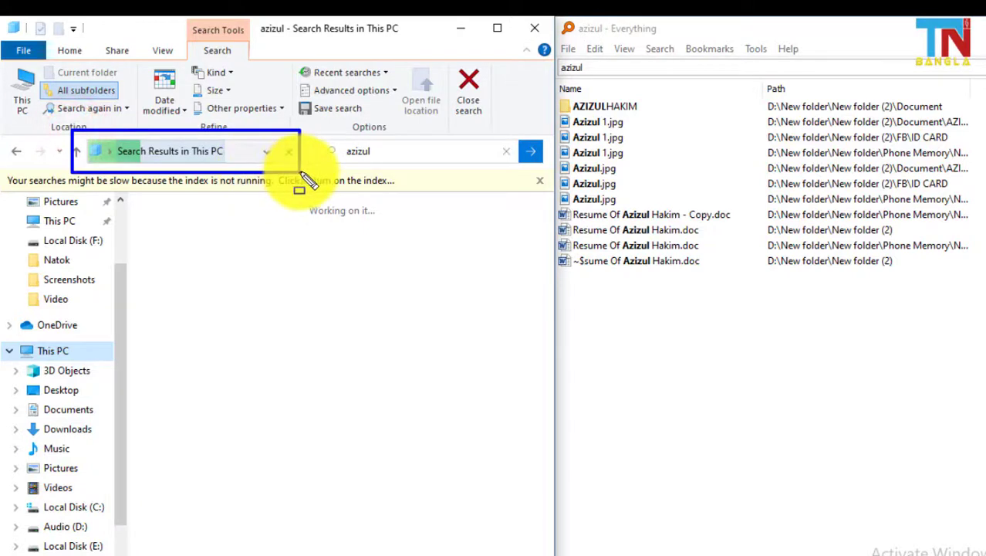